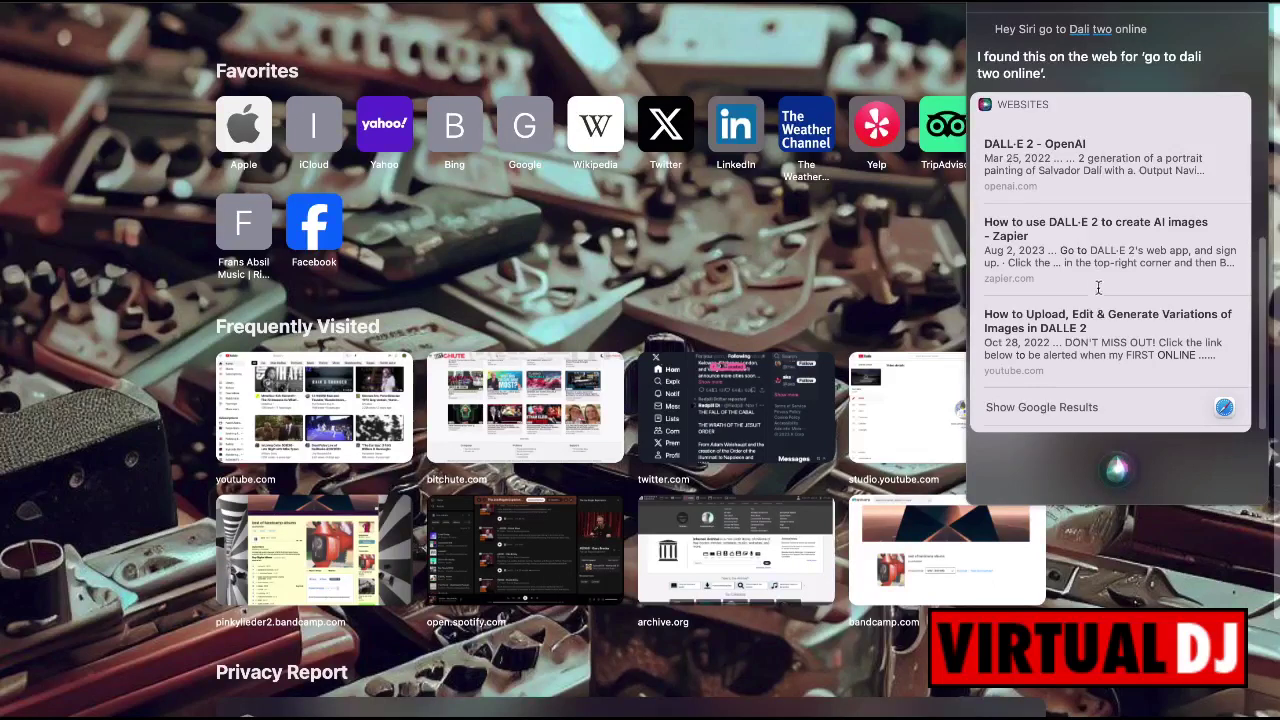
# Open OpenAI's DALL·E 2 page from the Siri web results and choose to log in with a Google account.
pyautogui.click(1088, 164)
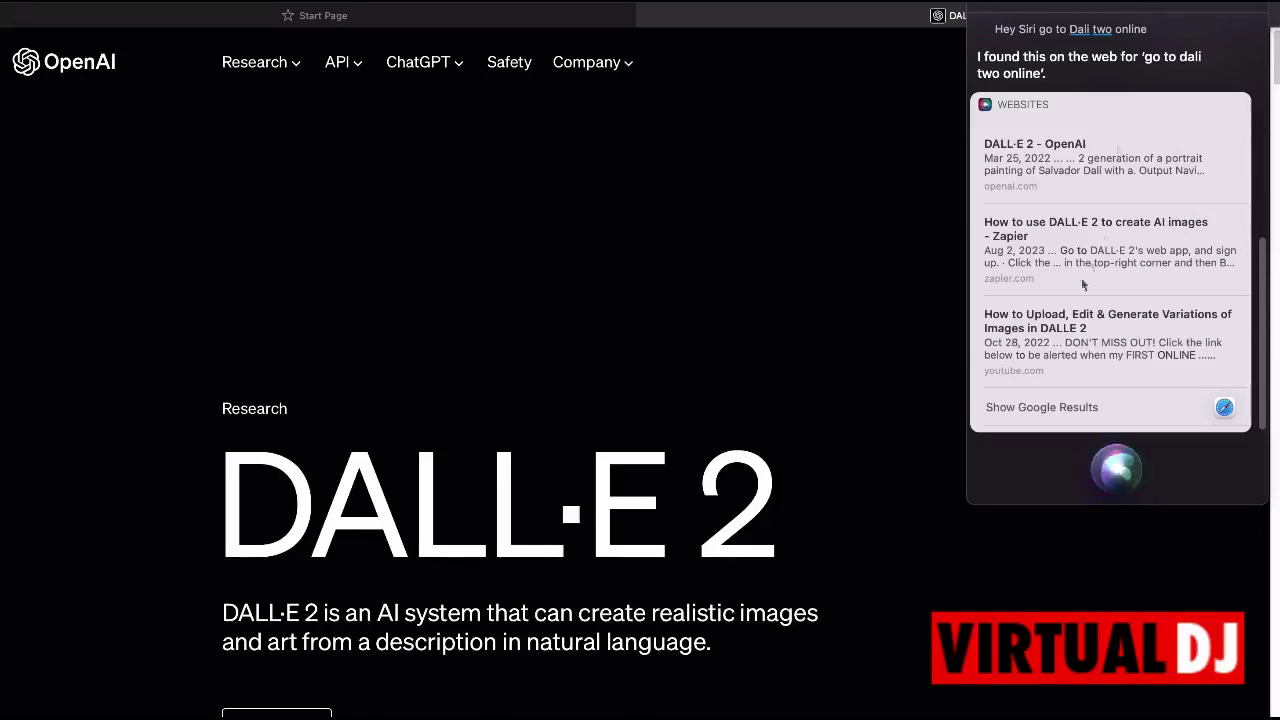
pyautogui.scroll(-1, 1091, 211)
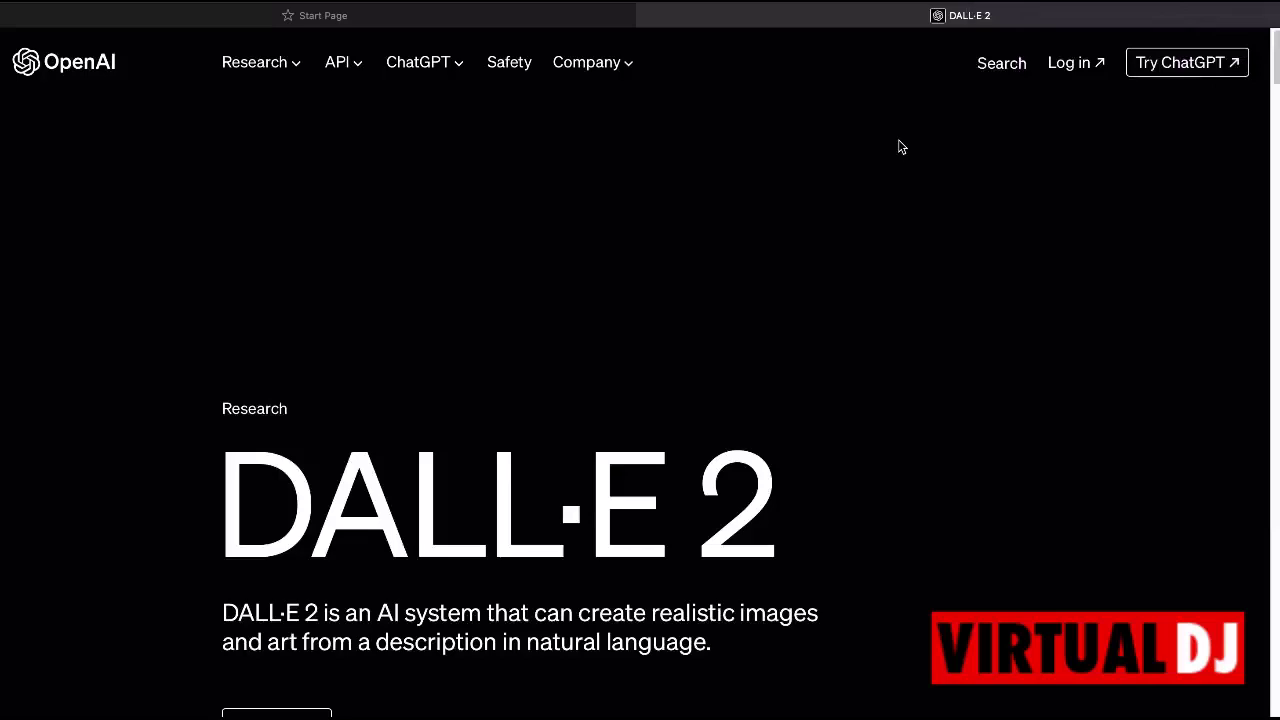
pyautogui.click(1069, 63)
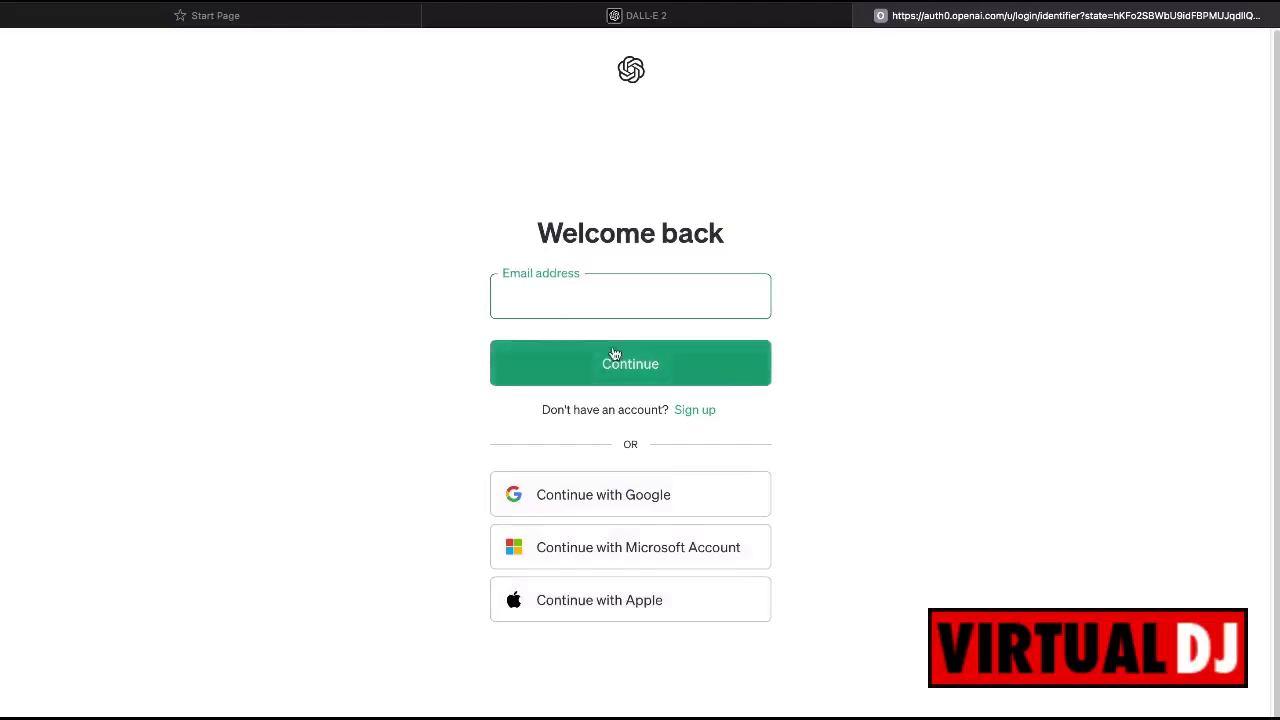
pyautogui.click(586, 506)
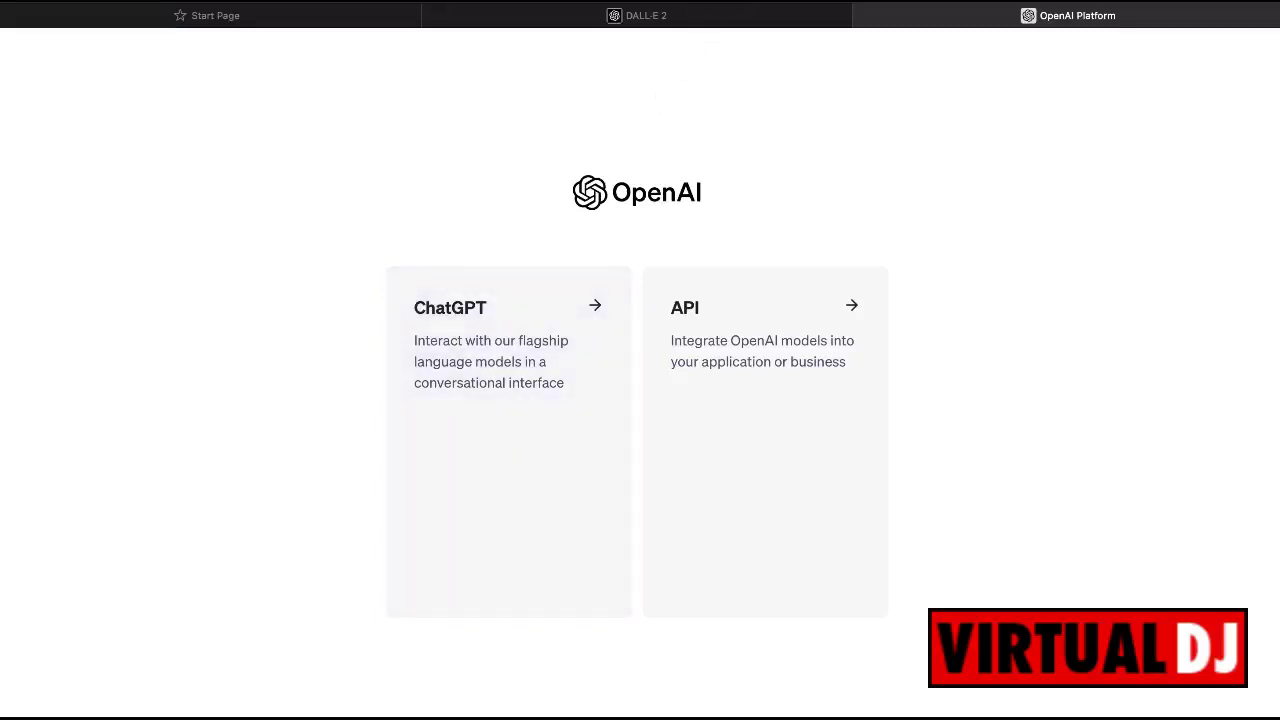
# Return to the OpenAI login page and continue with the Google account again.
pyautogui.press('super+l')
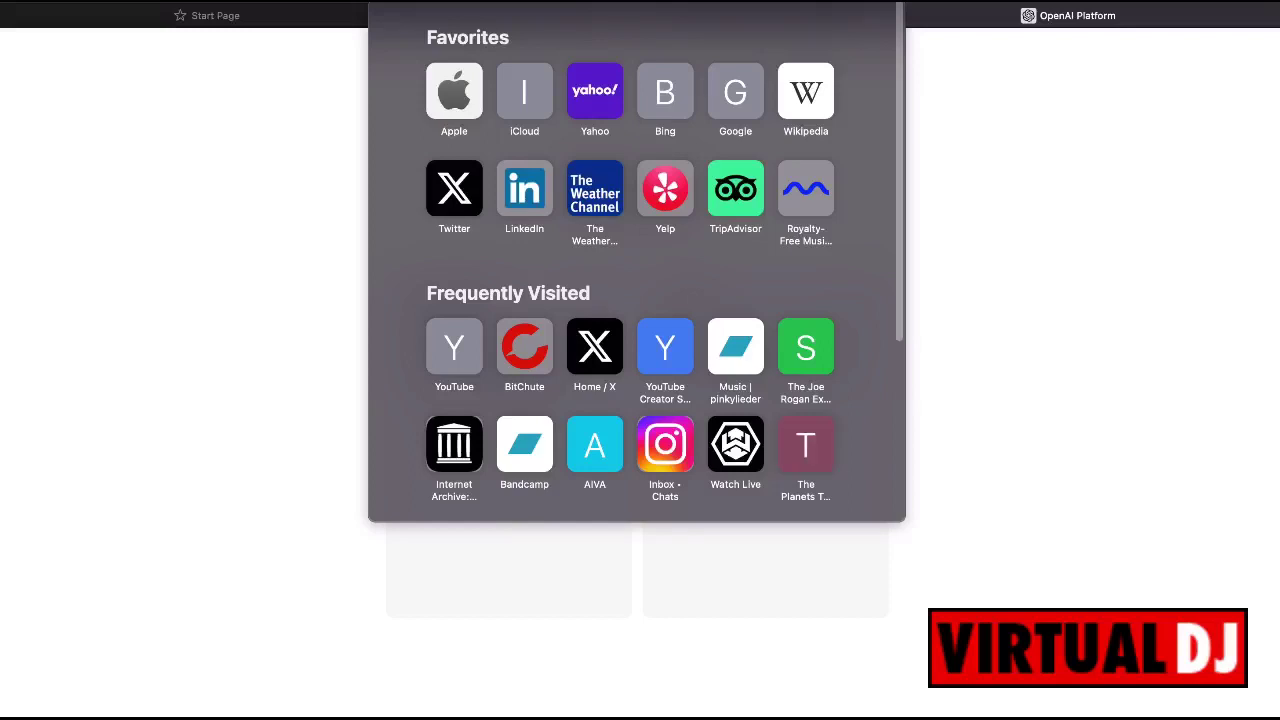
pyautogui.click(142, 116)
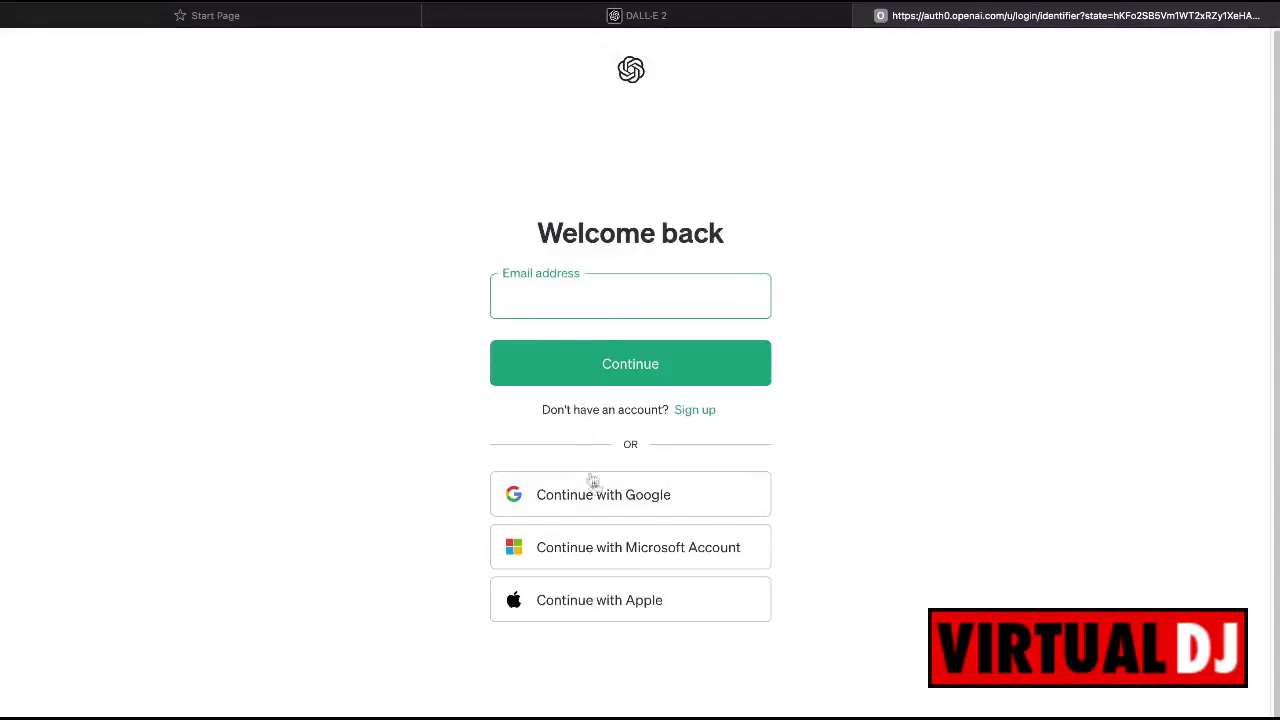
pyautogui.click(602, 501)
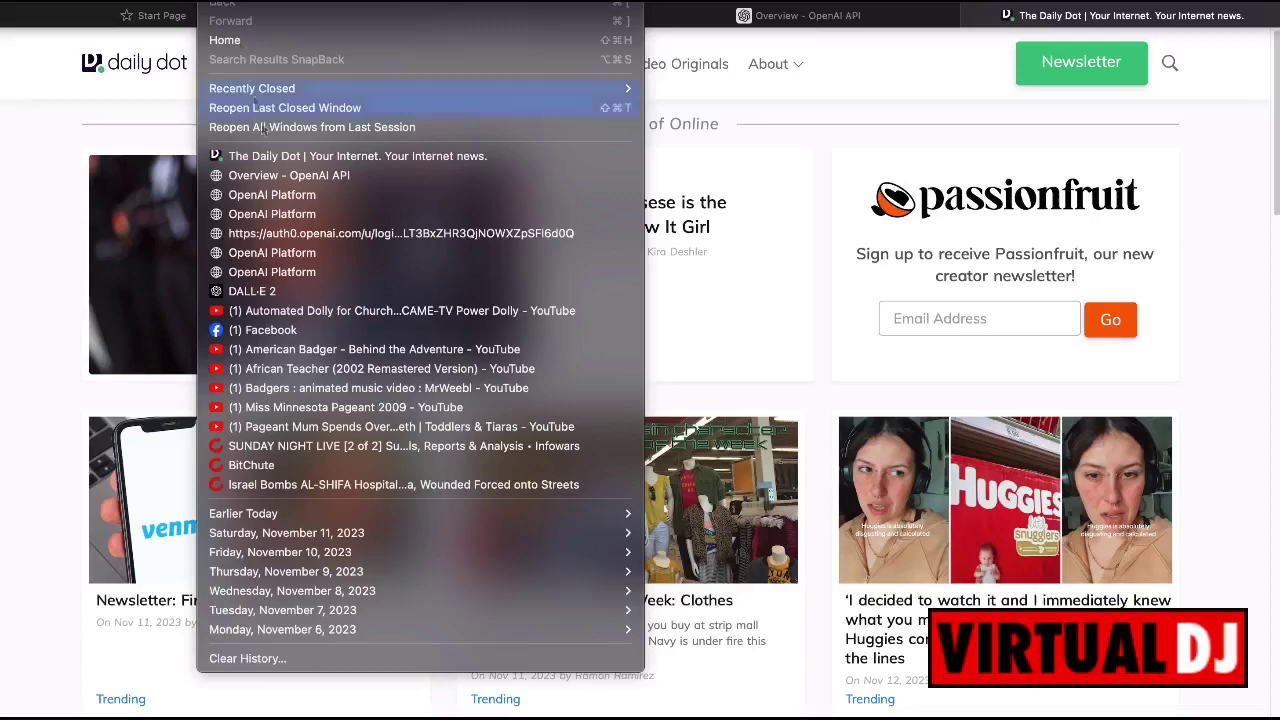
# Reopen the DALL·E 2 page from the browsing history, log in and choose ChatGPT on the OpenAI platform.
pyautogui.click(280, 290)
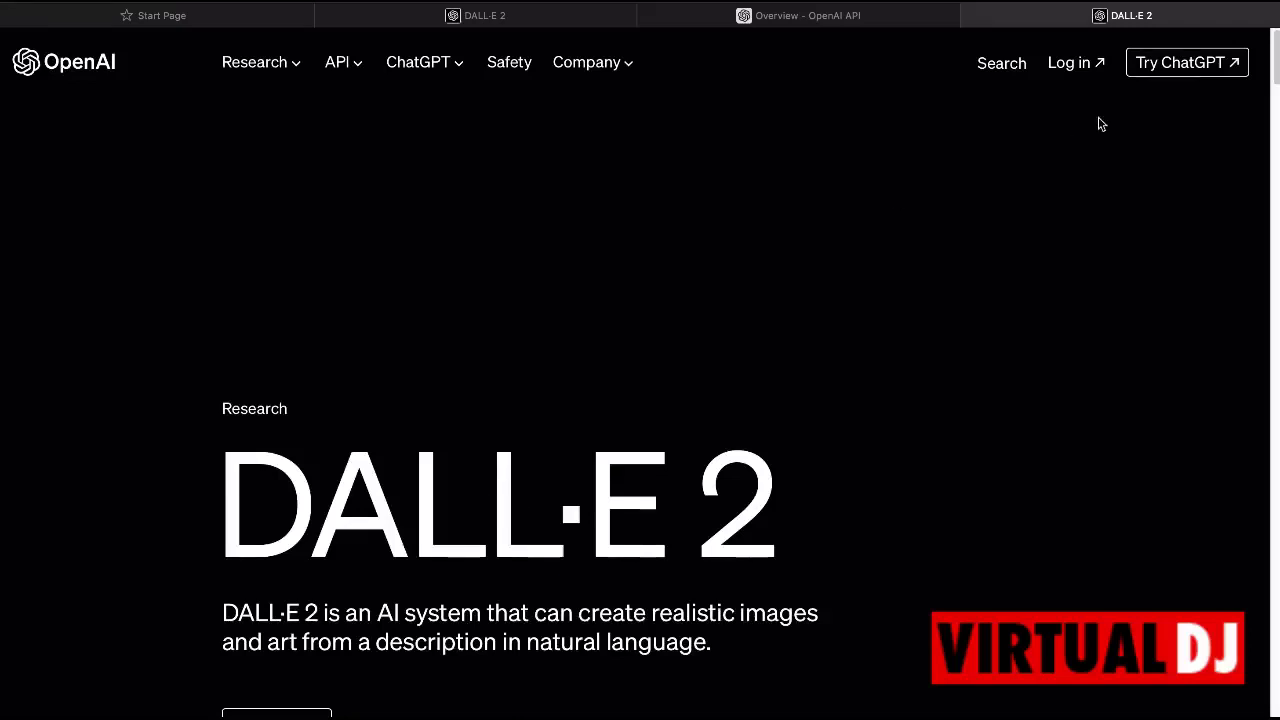
pyautogui.click(1068, 63)
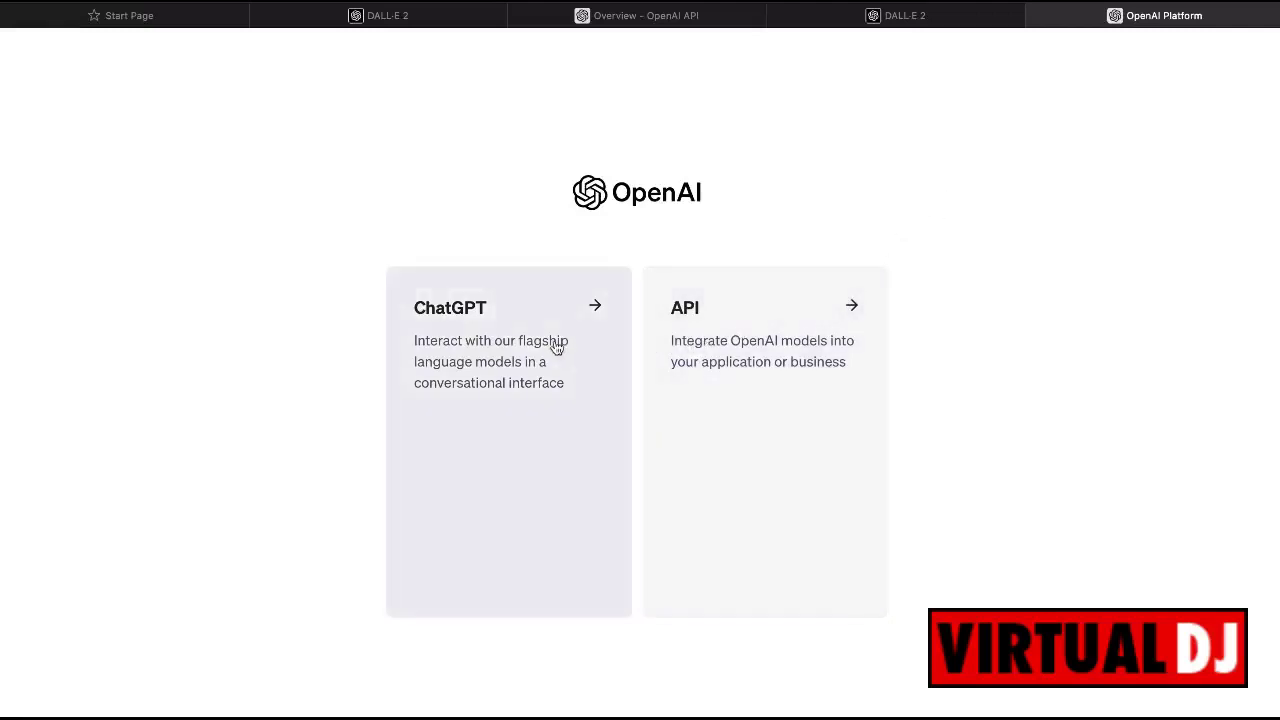
pyautogui.click(558, 346)
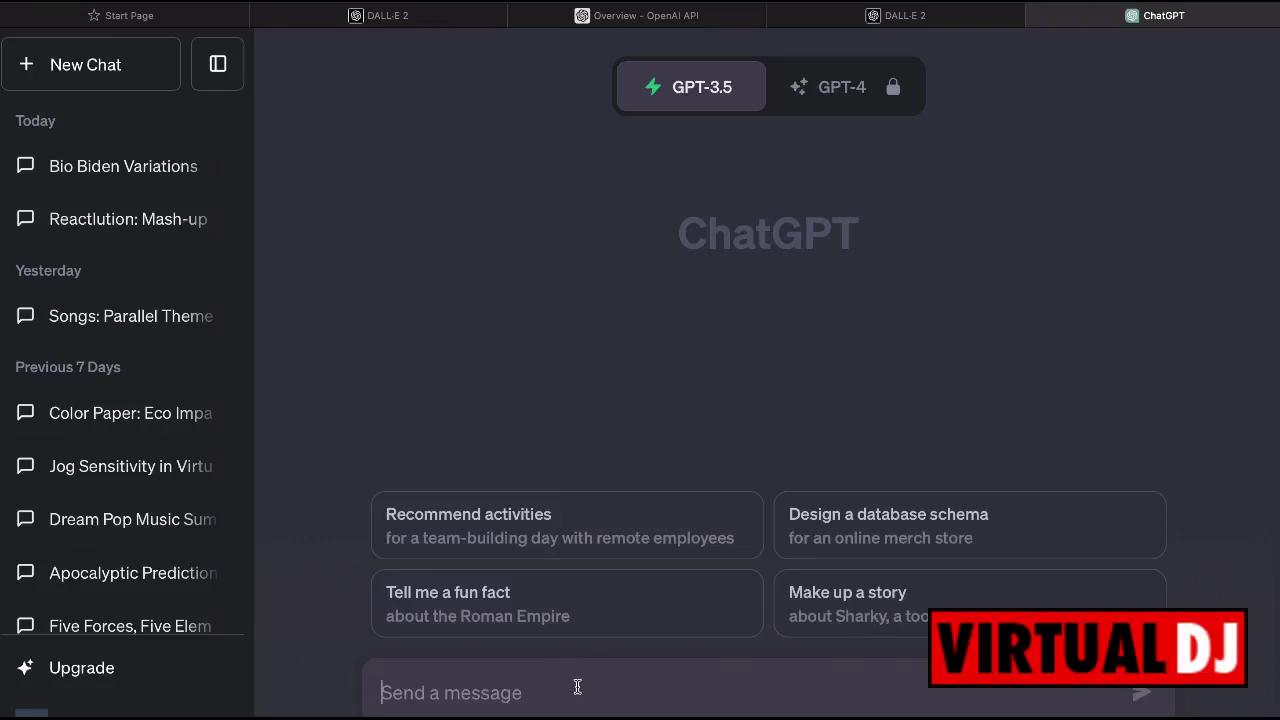
# Ask ChatGPT "where is all2".
pyautogui.write('wh')
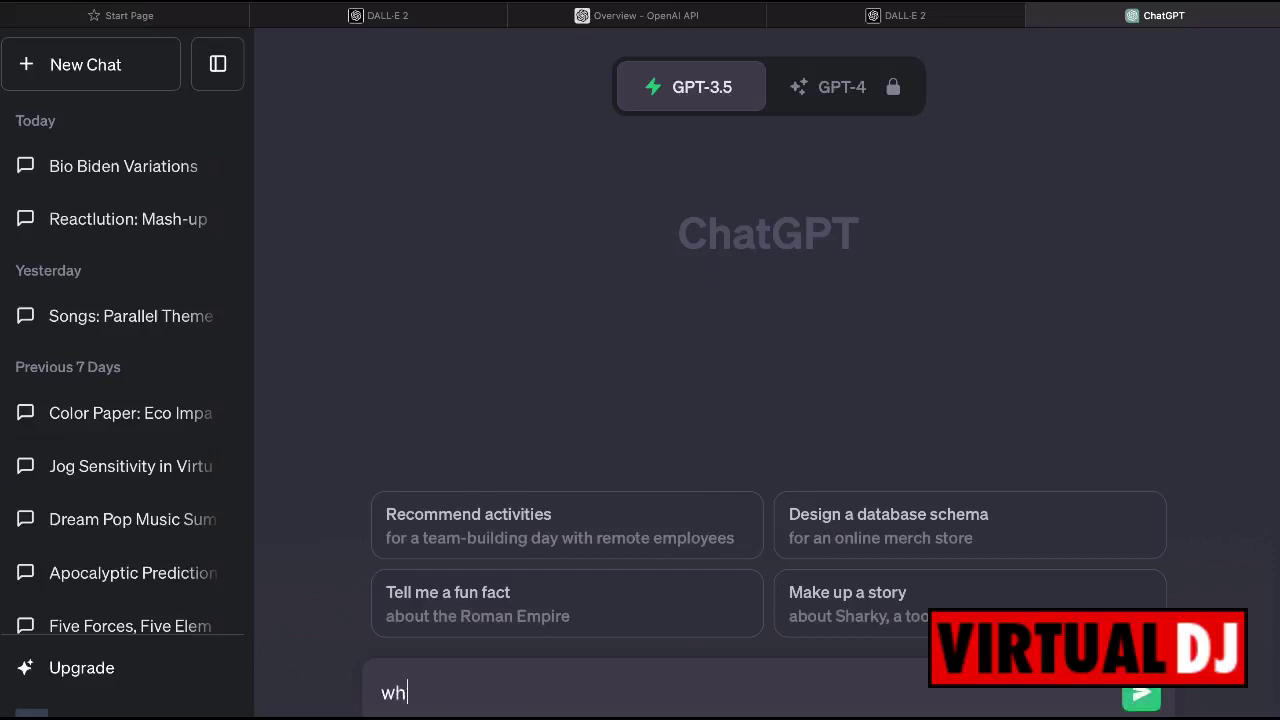
pyautogui.write('ere is all2')
pyautogui.press('Return')
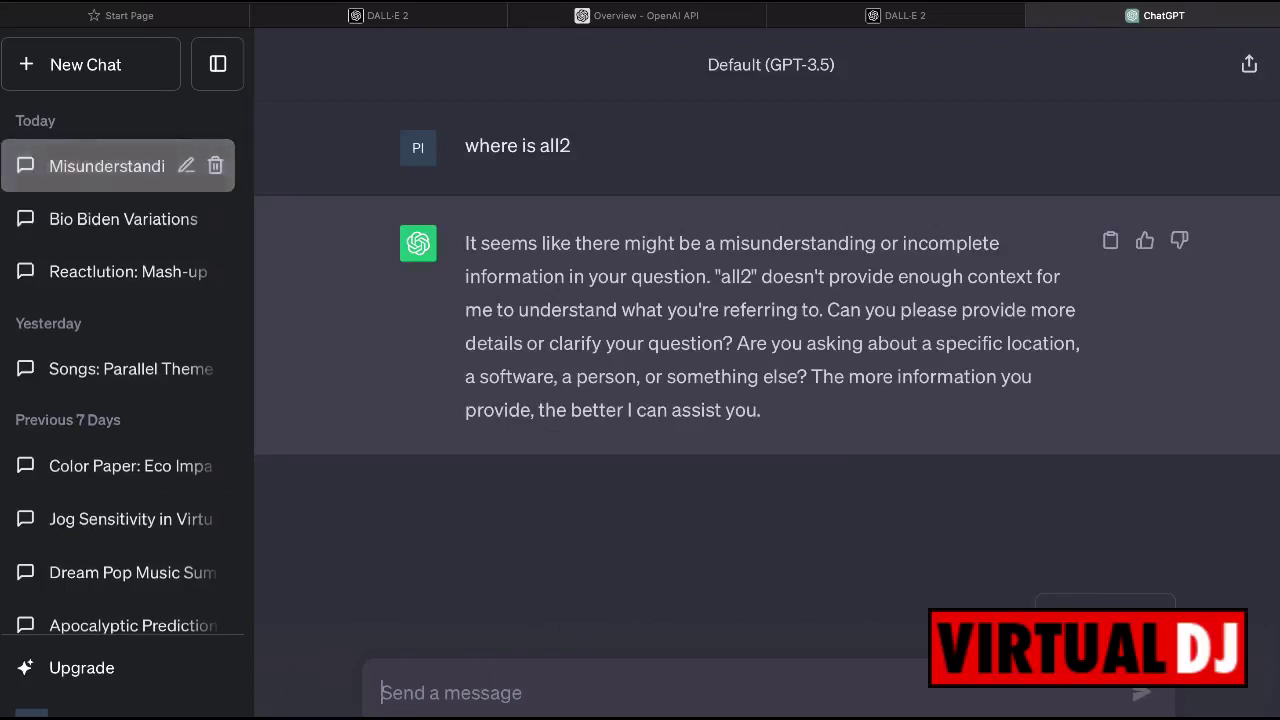
# Send ChatGPT the follow-up request "gimme link to dalli 2".
pyautogui.write('gimme ')
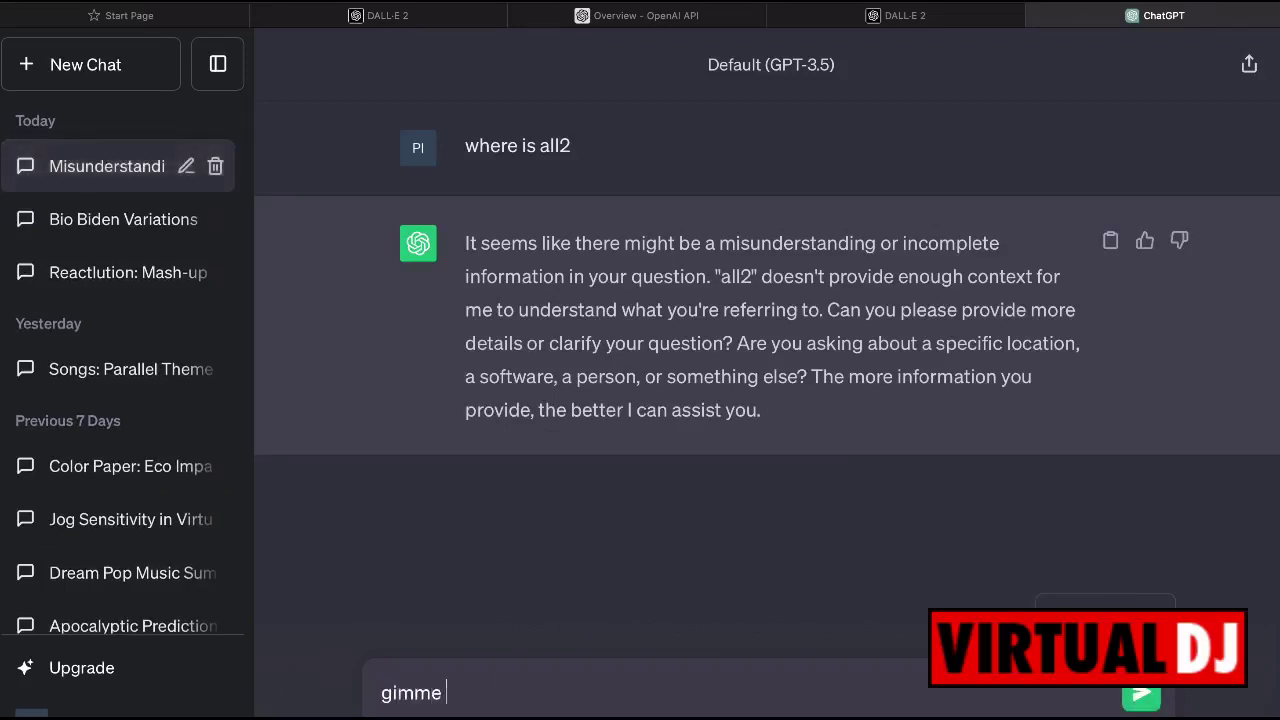
pyautogui.write('link to ')
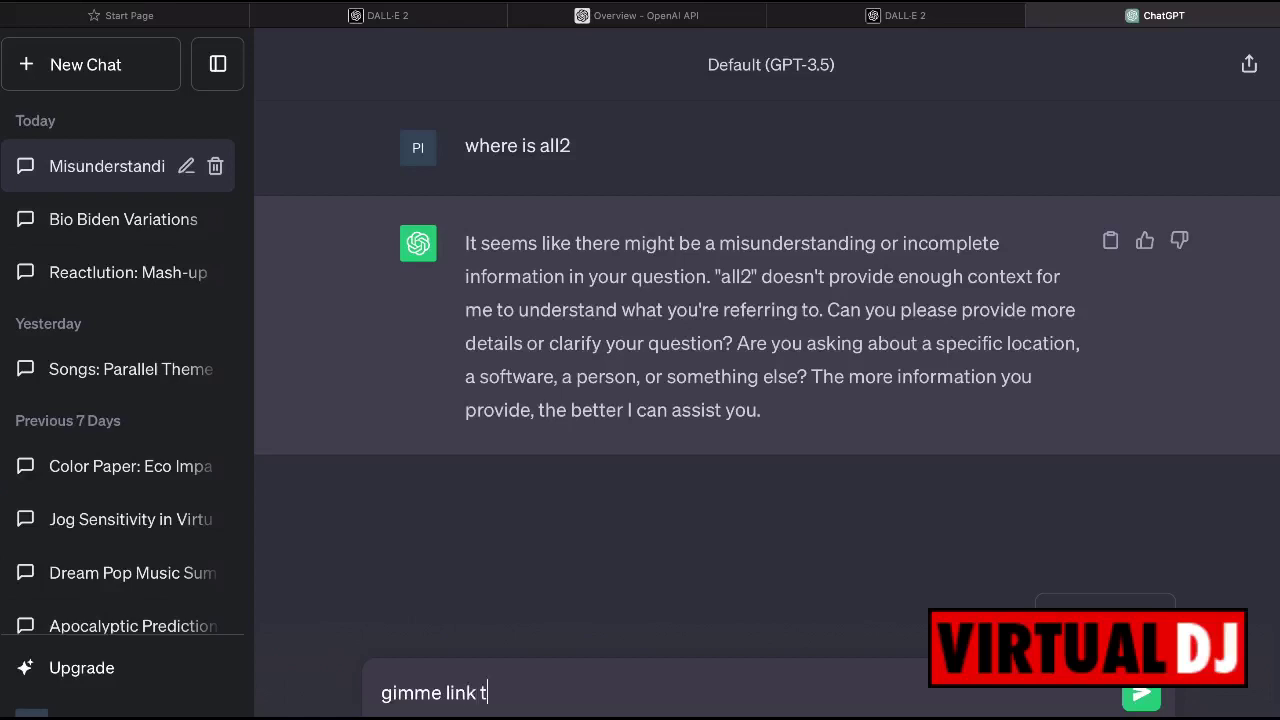
pyautogui.write('dalli 2')
pyautogui.press('Return')
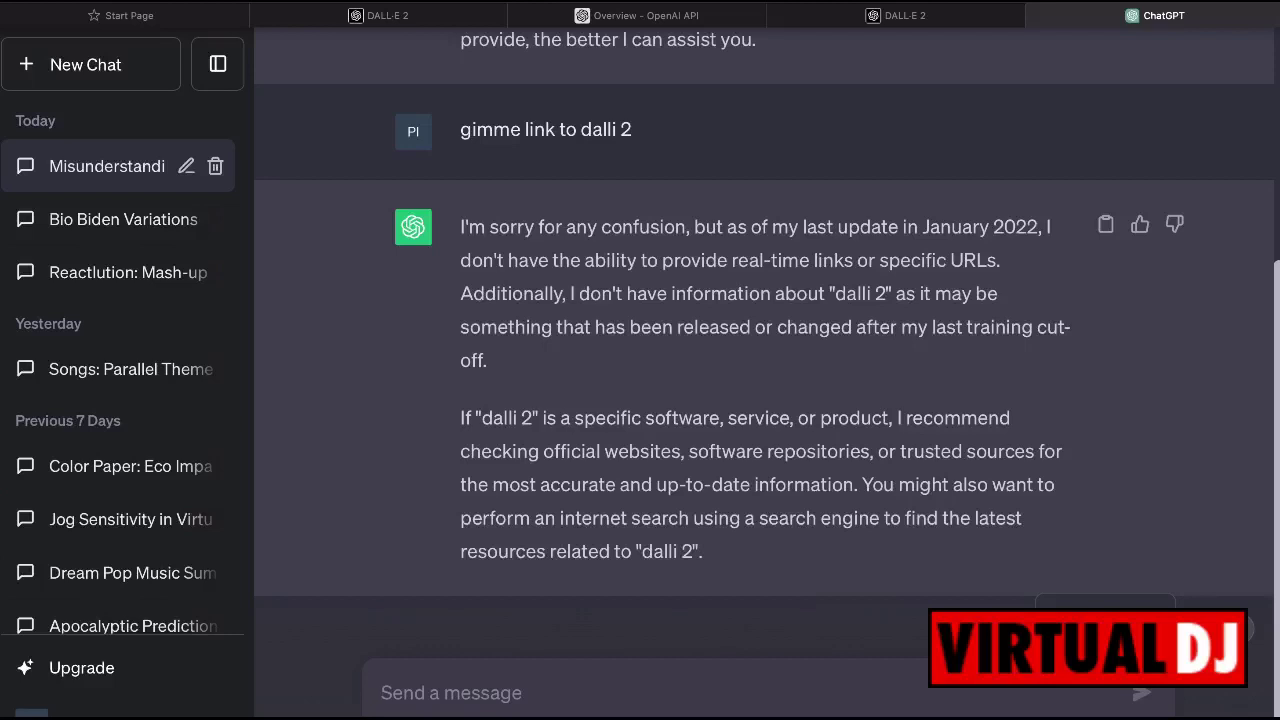
pyautogui.press('super+space')
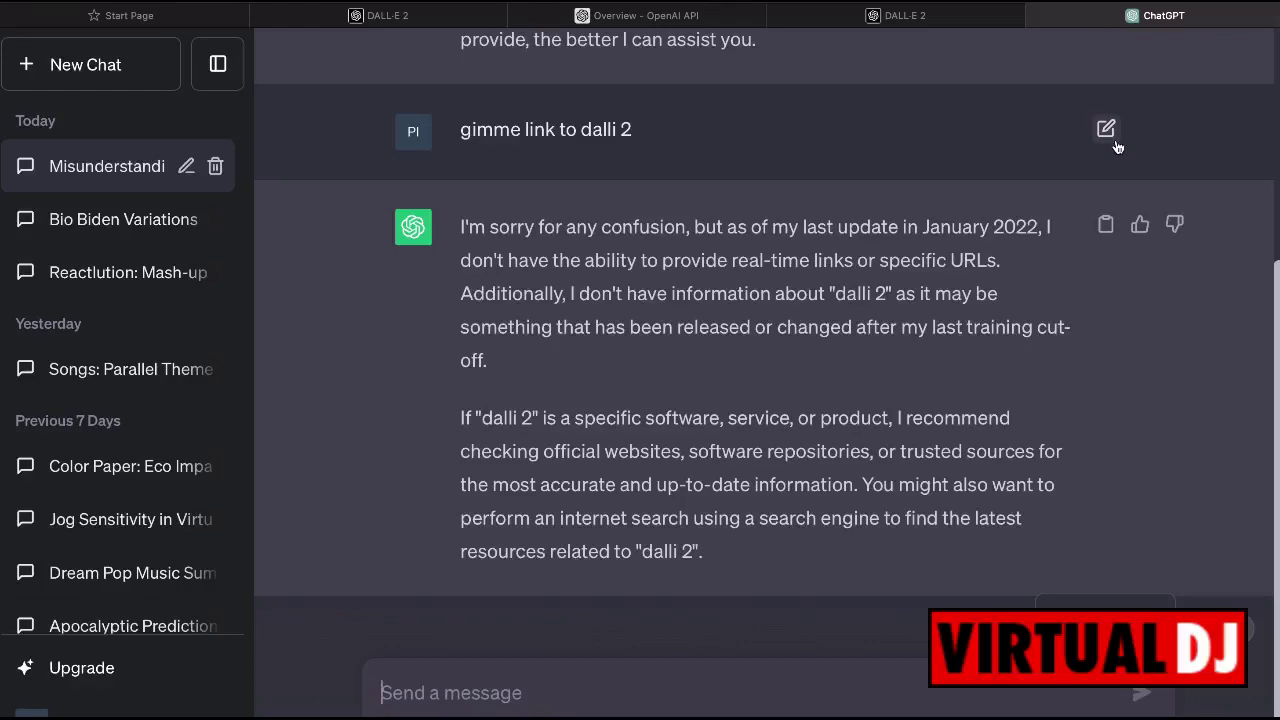
# Return to the DALL·E 2 page and search the OpenAI site for "lsfcaw;cawjve'ovea'vj w'ovw'vh".
pyautogui.click(935, 16)
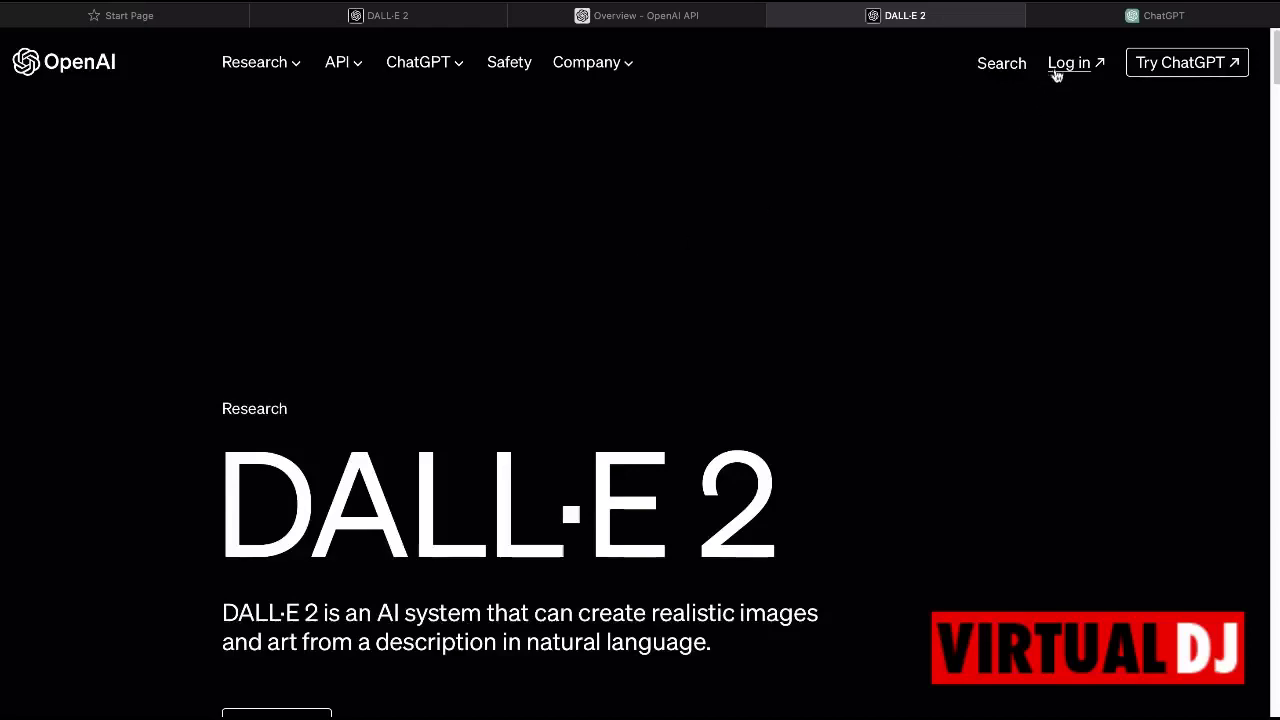
pyautogui.click(1003, 62)
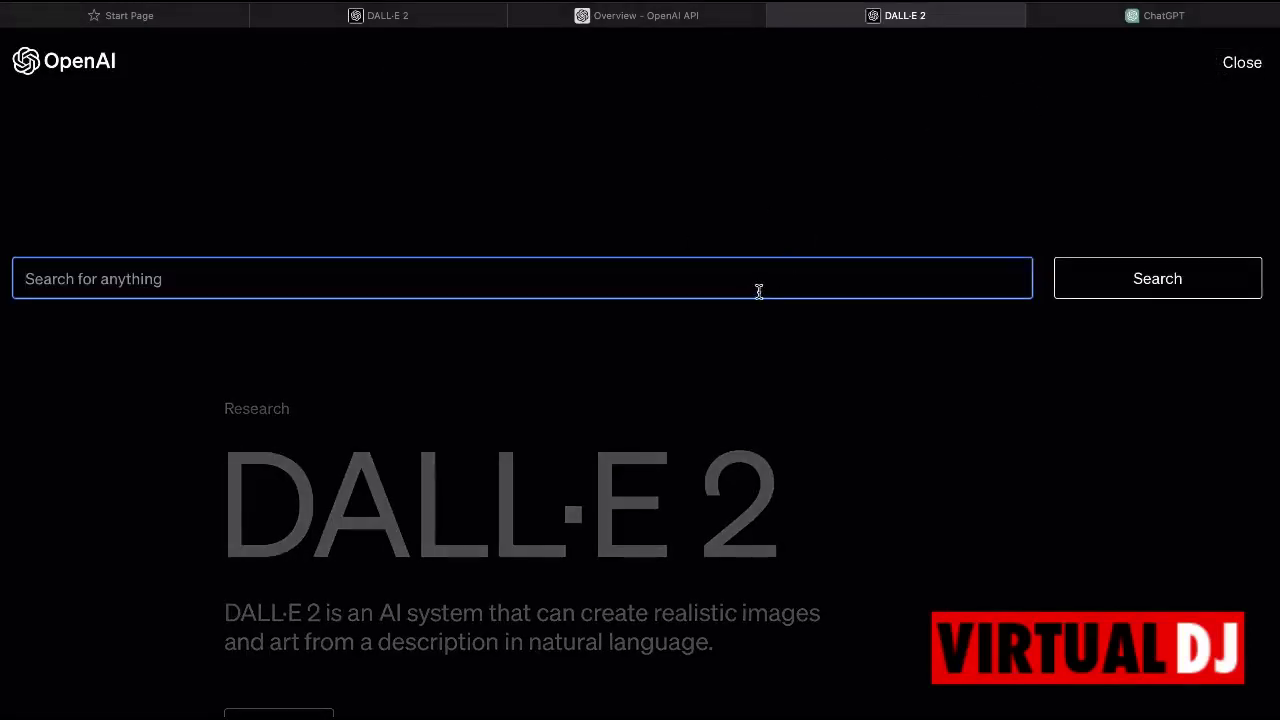
pyautogui.write("lsfcaw;cawjve'ovea'vj ")
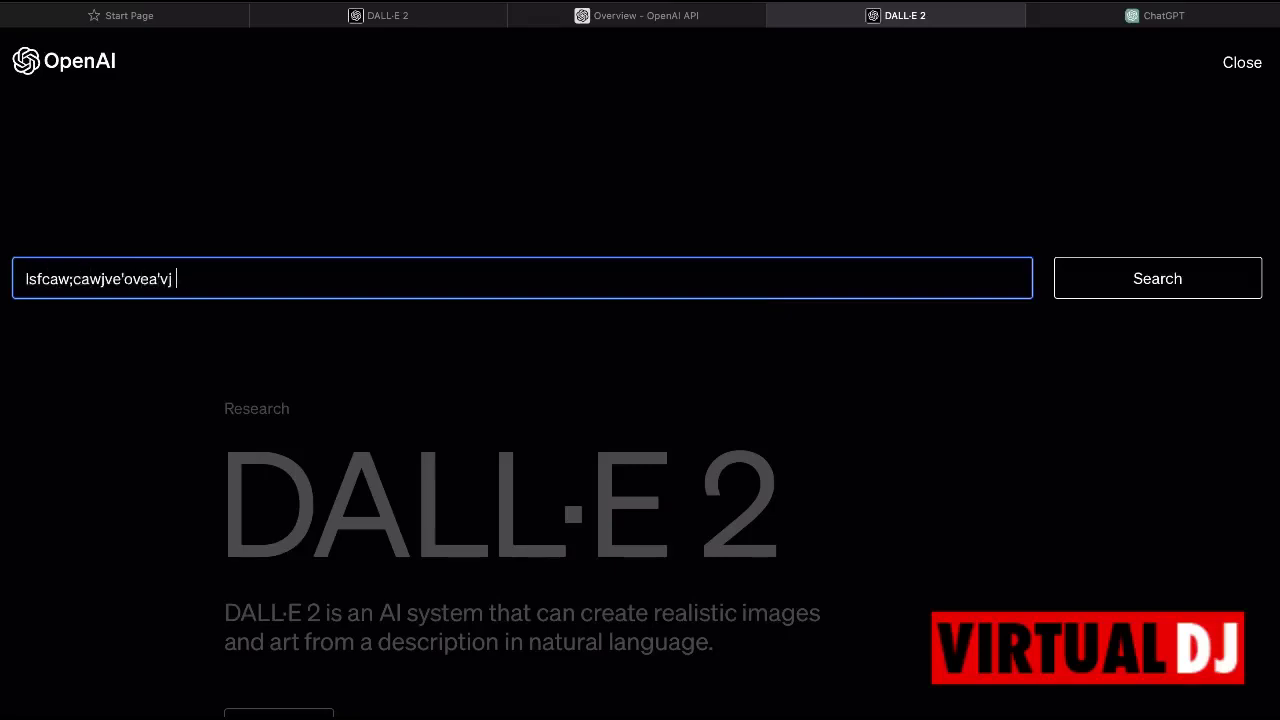
pyautogui.write("w'ovw'vh")
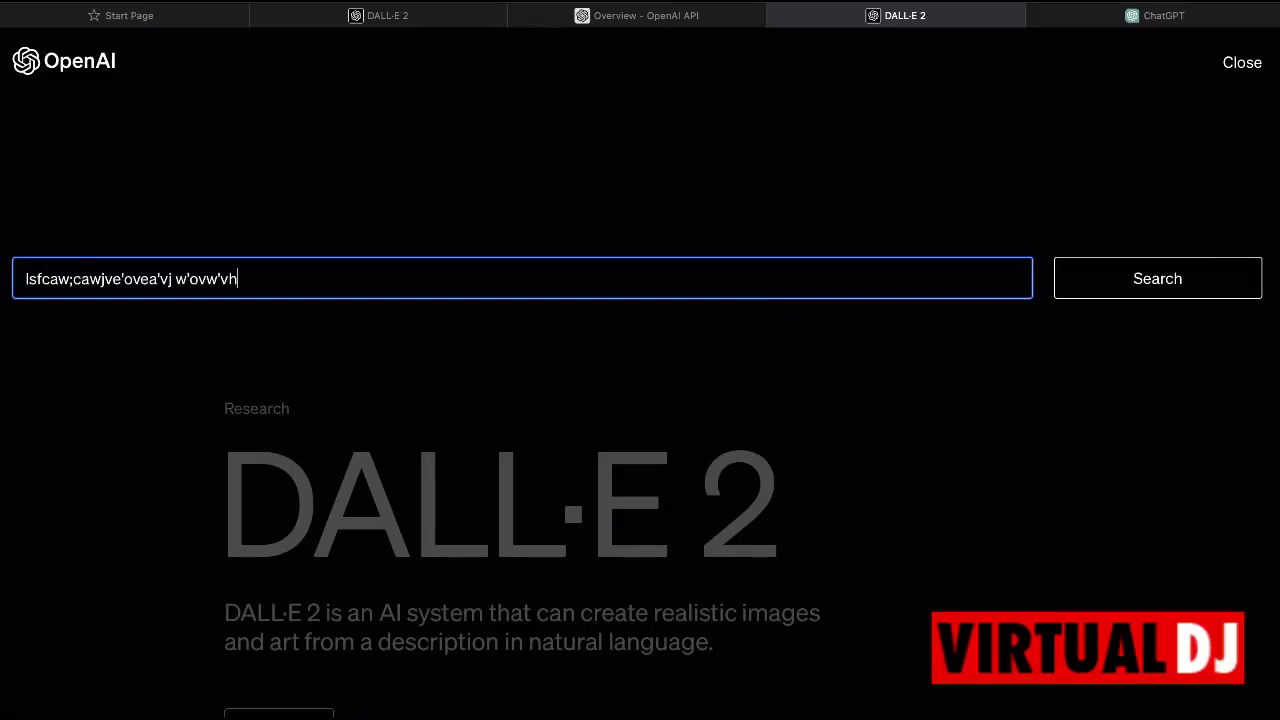
pyautogui.click(1196, 279)
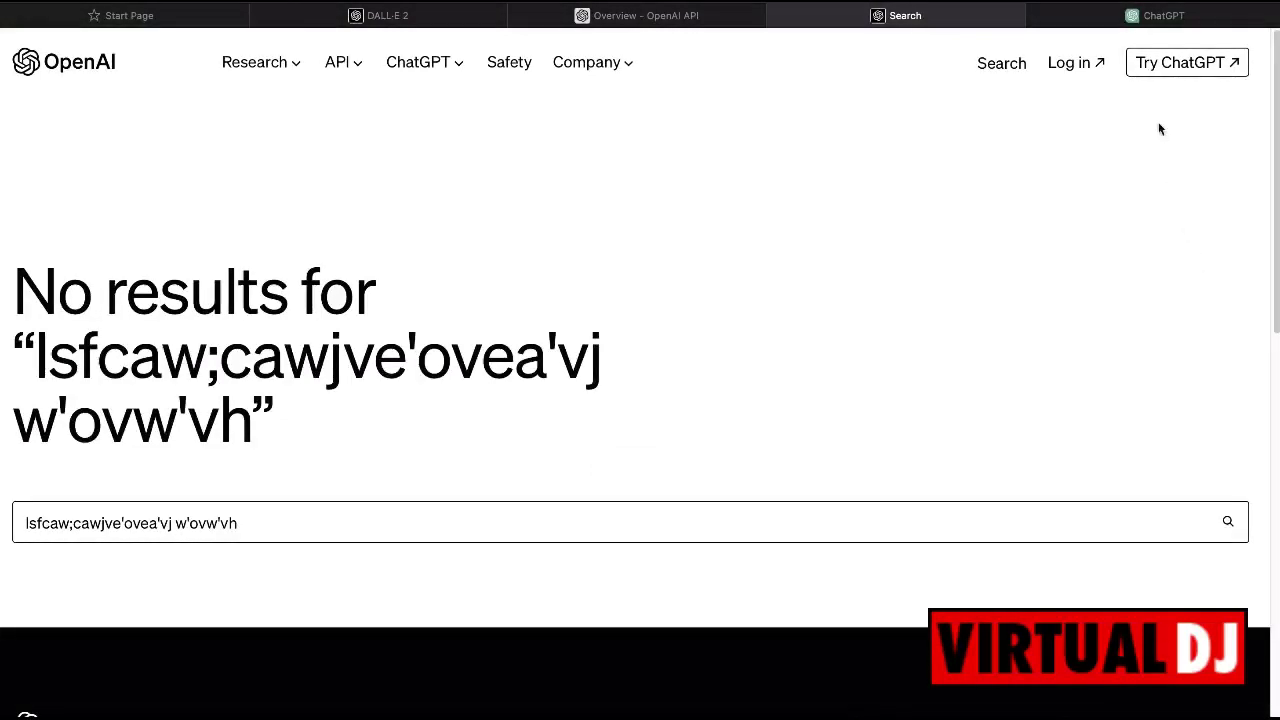
# Find OpenAI's DALL·E 2 page by searching the web for "dalle2" and launch its image generator.
pyautogui.click(1073, 63)
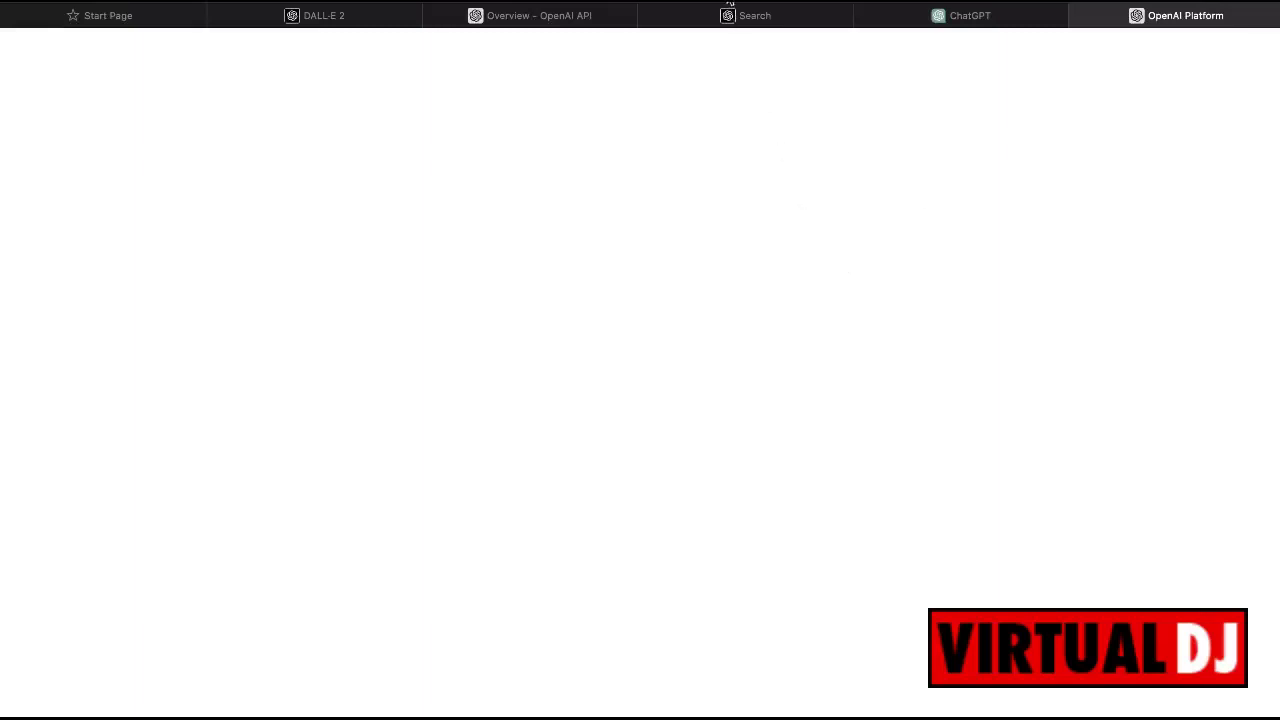
pyautogui.click(730, 5)
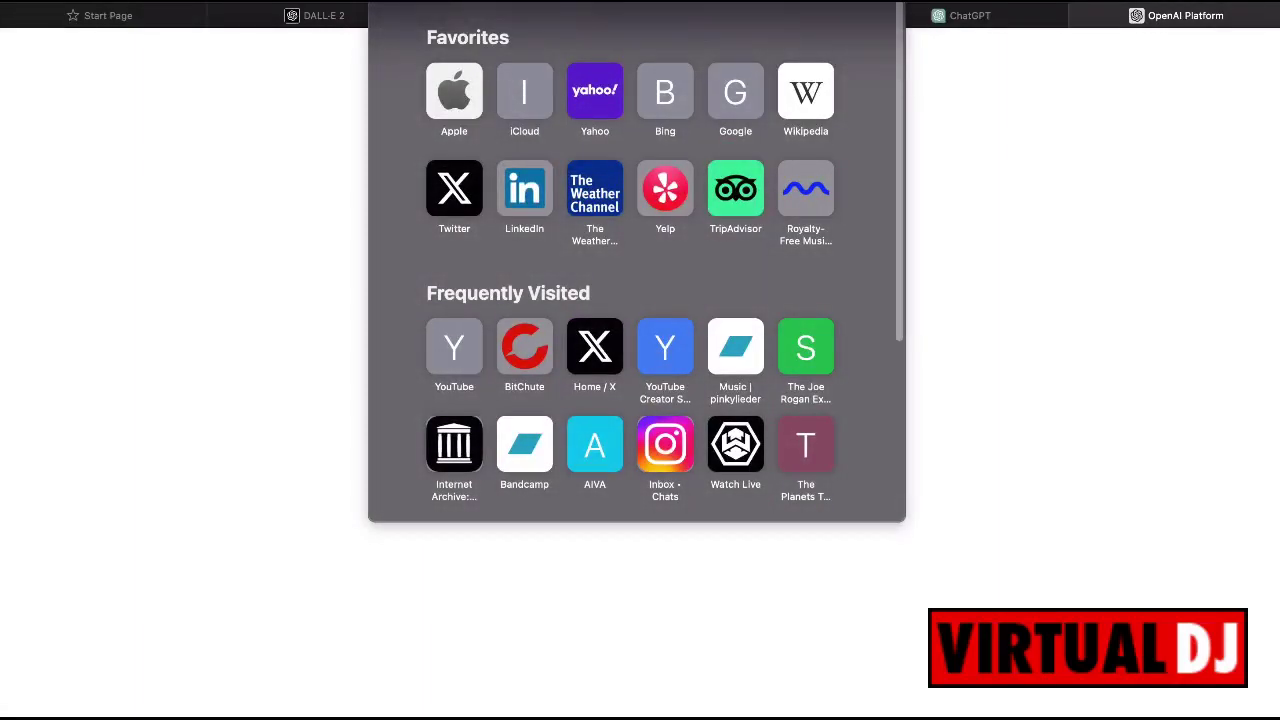
pyautogui.write('dall')
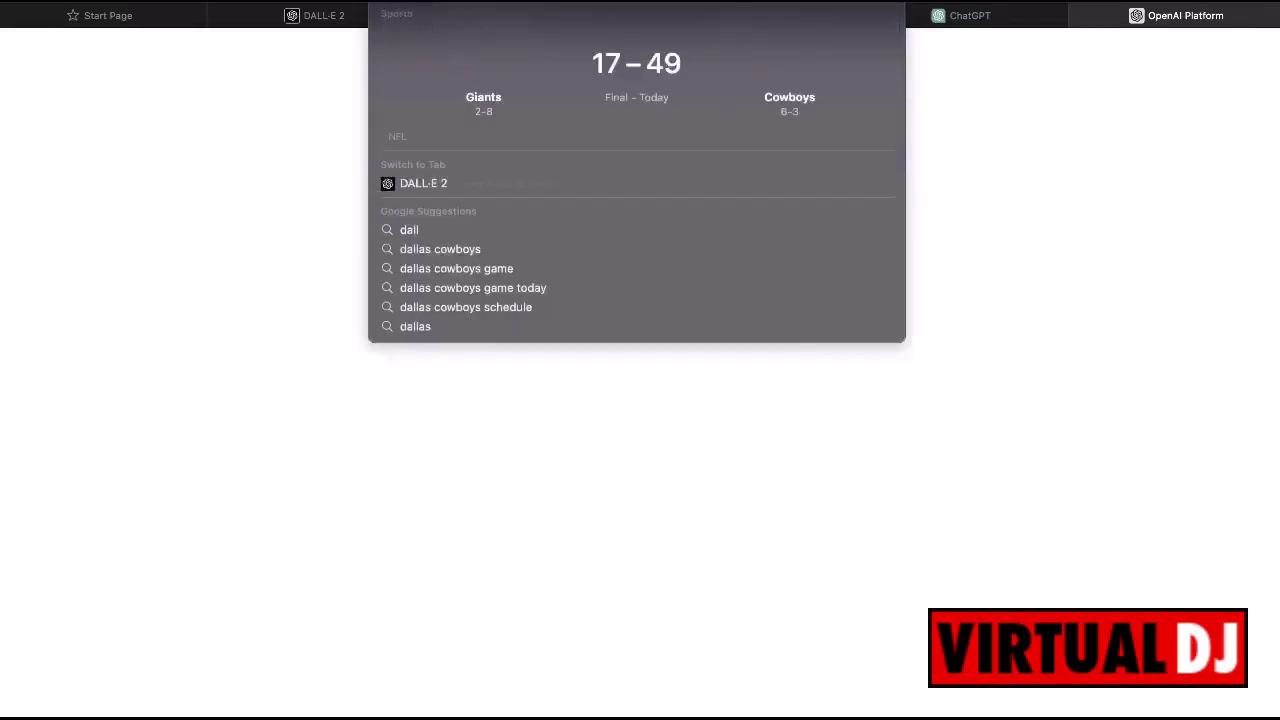
pyautogui.write('e2')
pyautogui.press('Return')
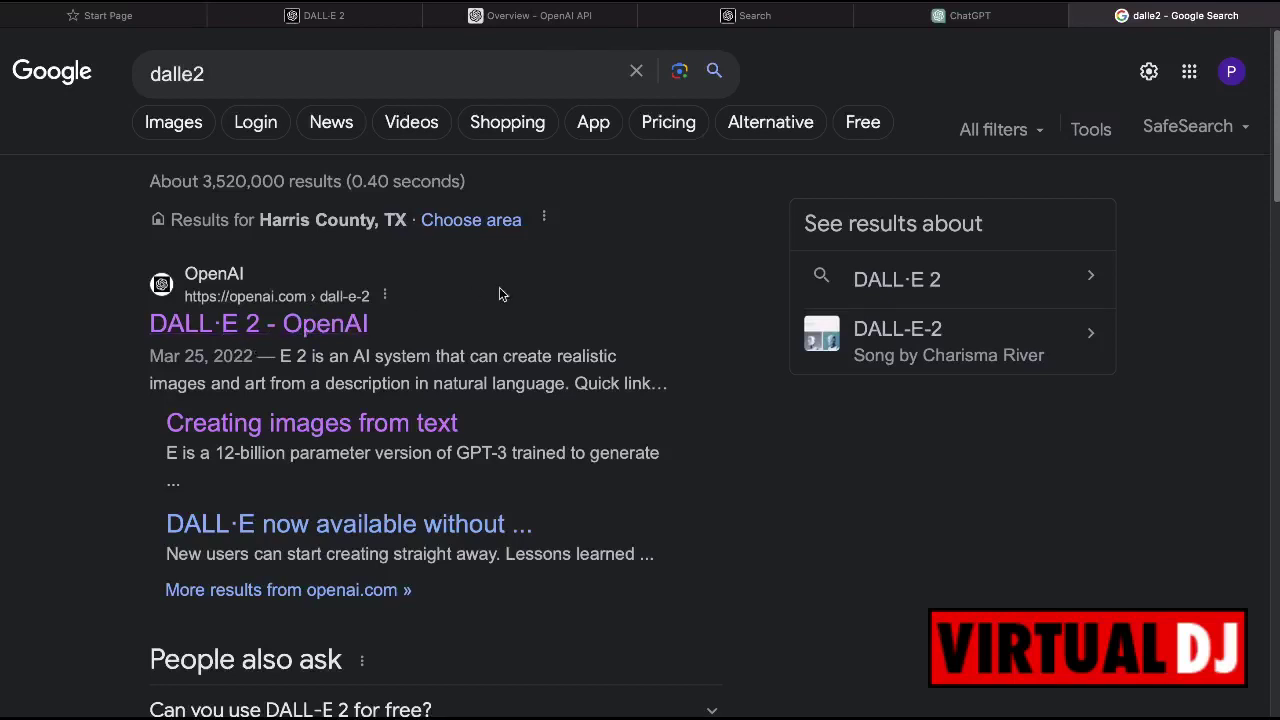
pyautogui.click(336, 333)
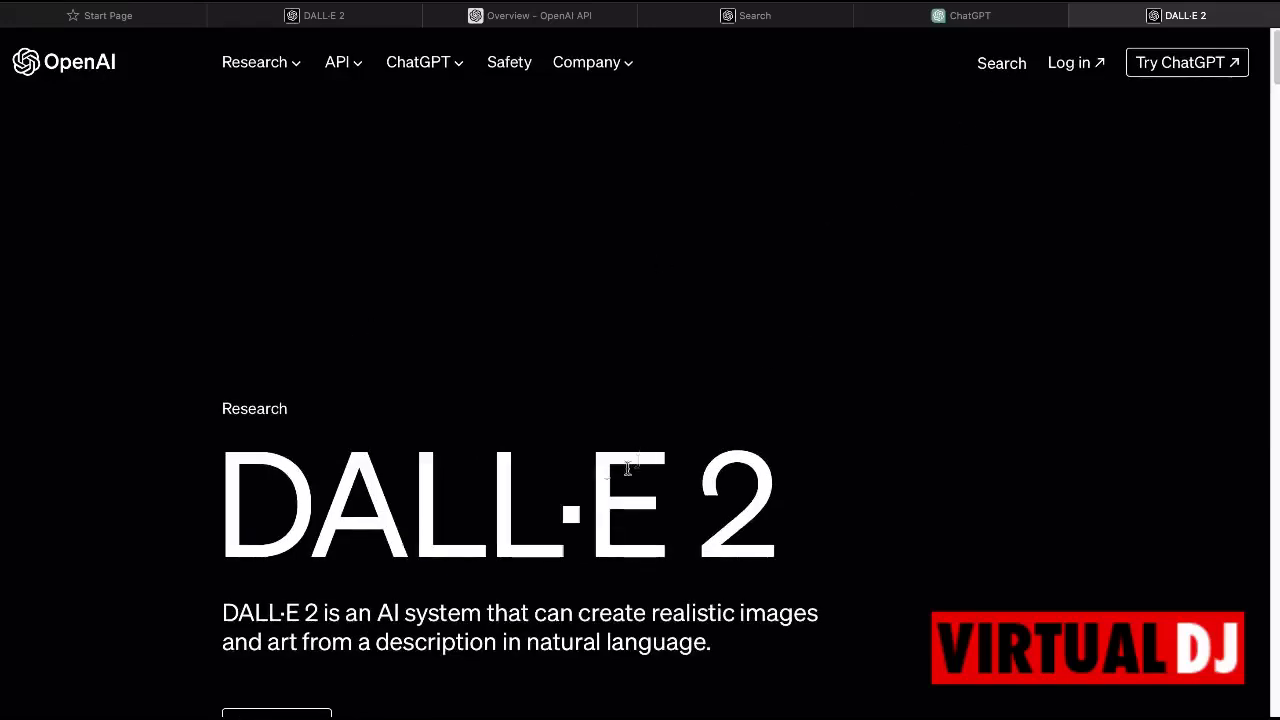
pyautogui.click(276, 714)
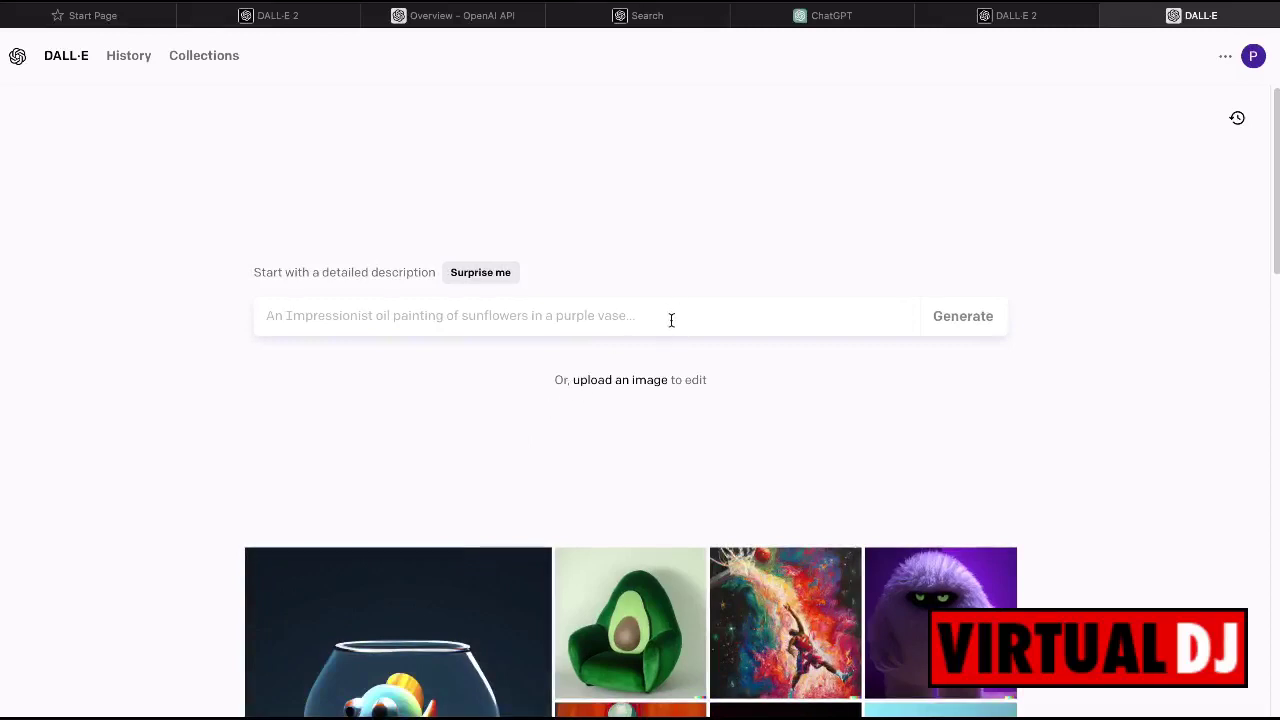
# Generate images from the description "make an image of hey sir the siri , ie, Siri".
pyautogui.write('make an i')
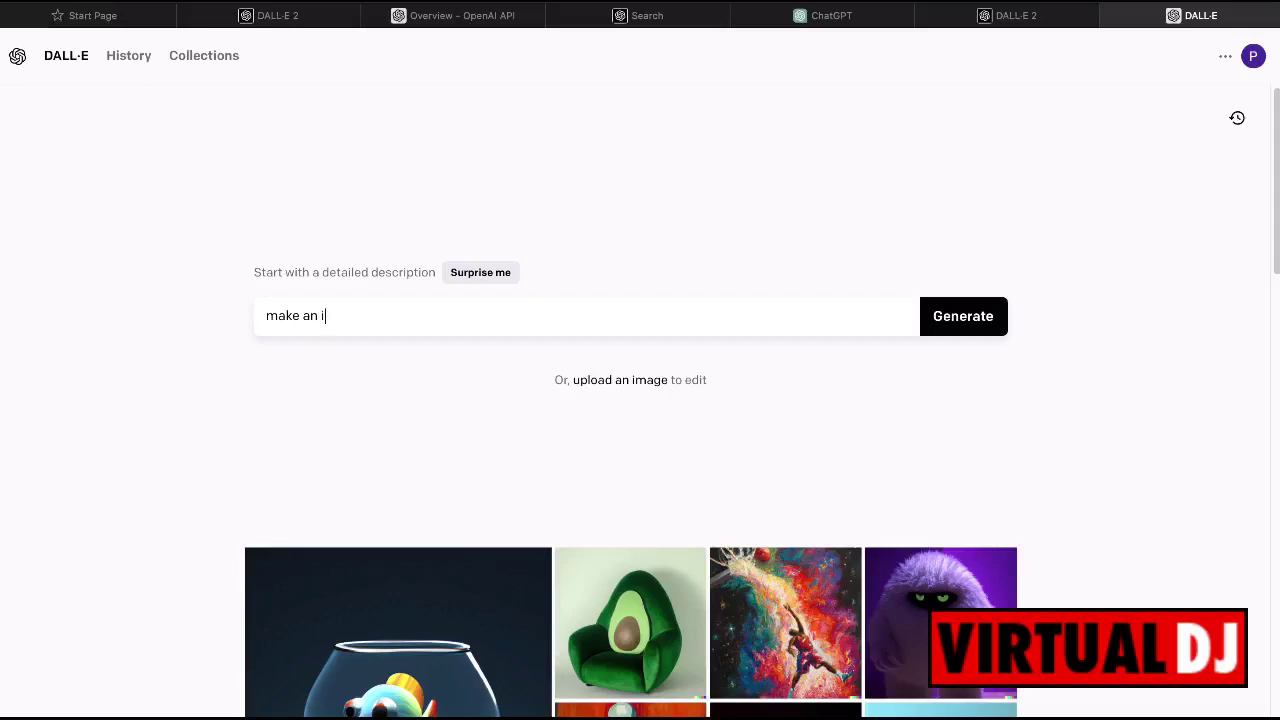
pyautogui.write('mage of')
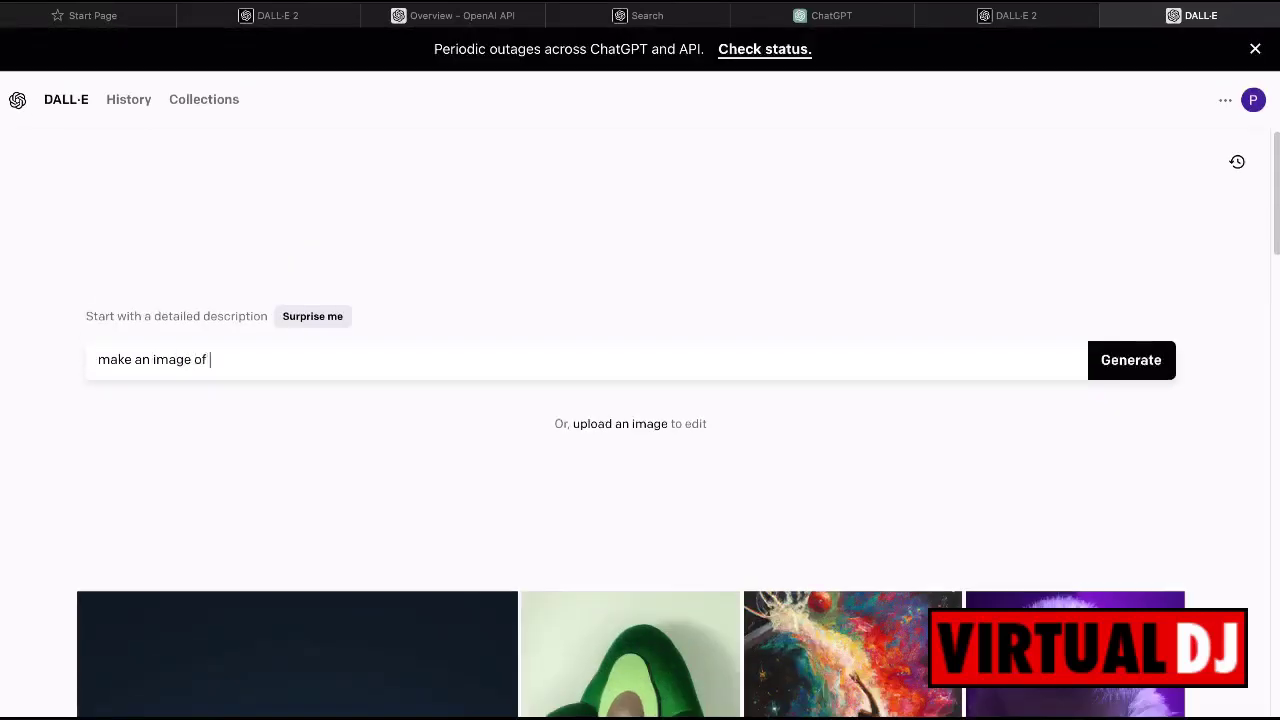
pyautogui.write(' hey sir the siri , ie, Siri')
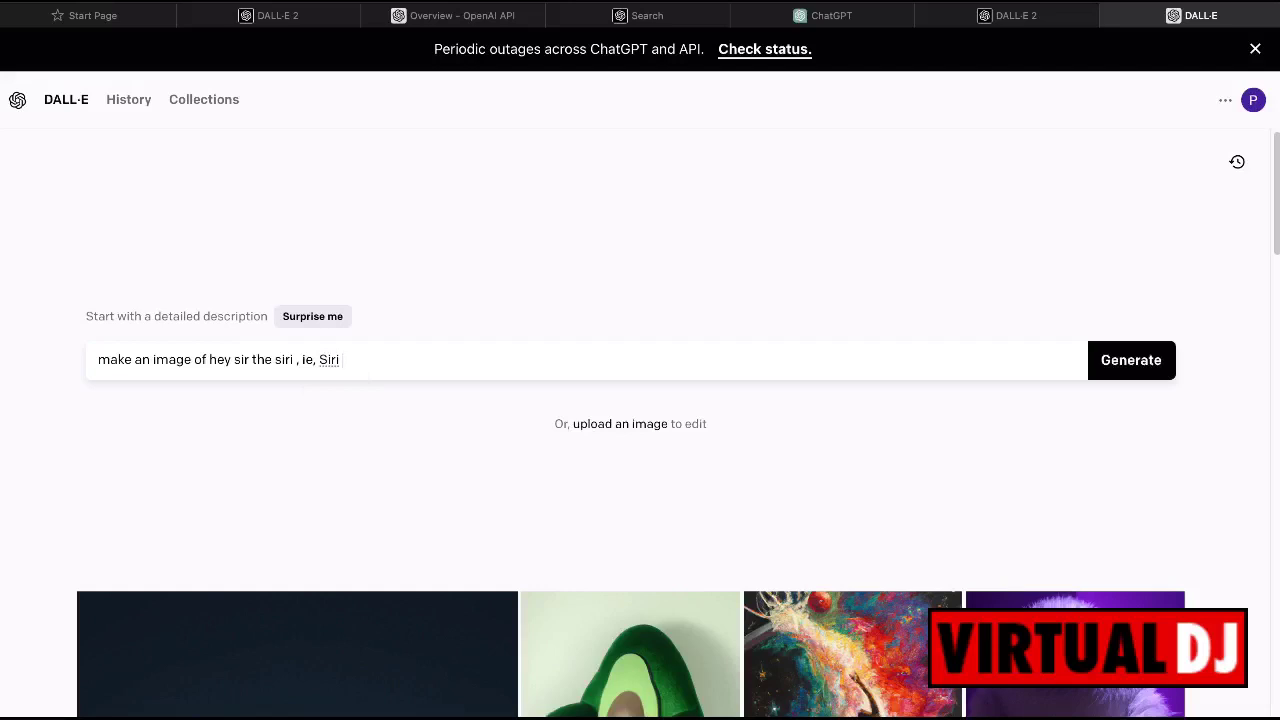
pyautogui.press('Return')
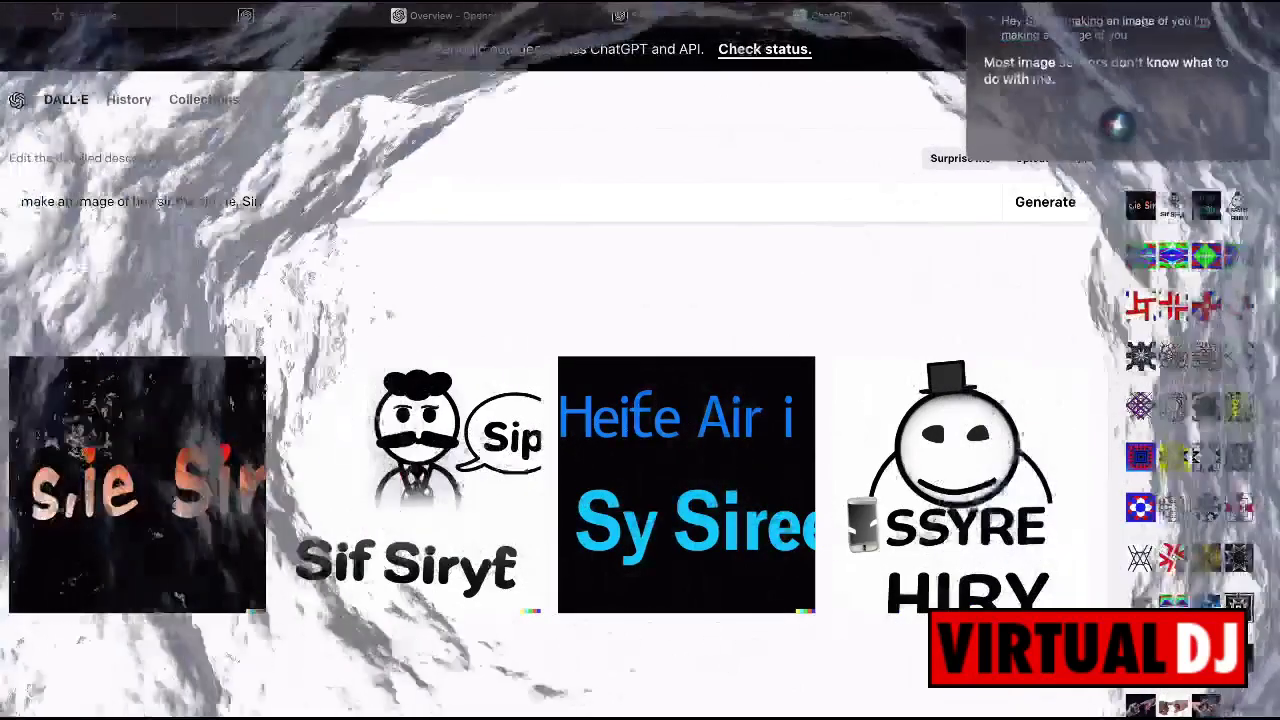
# Replace the image description with "make an image of the voice command for apple siri" and generate the images.
pyautogui.click(300, 203)
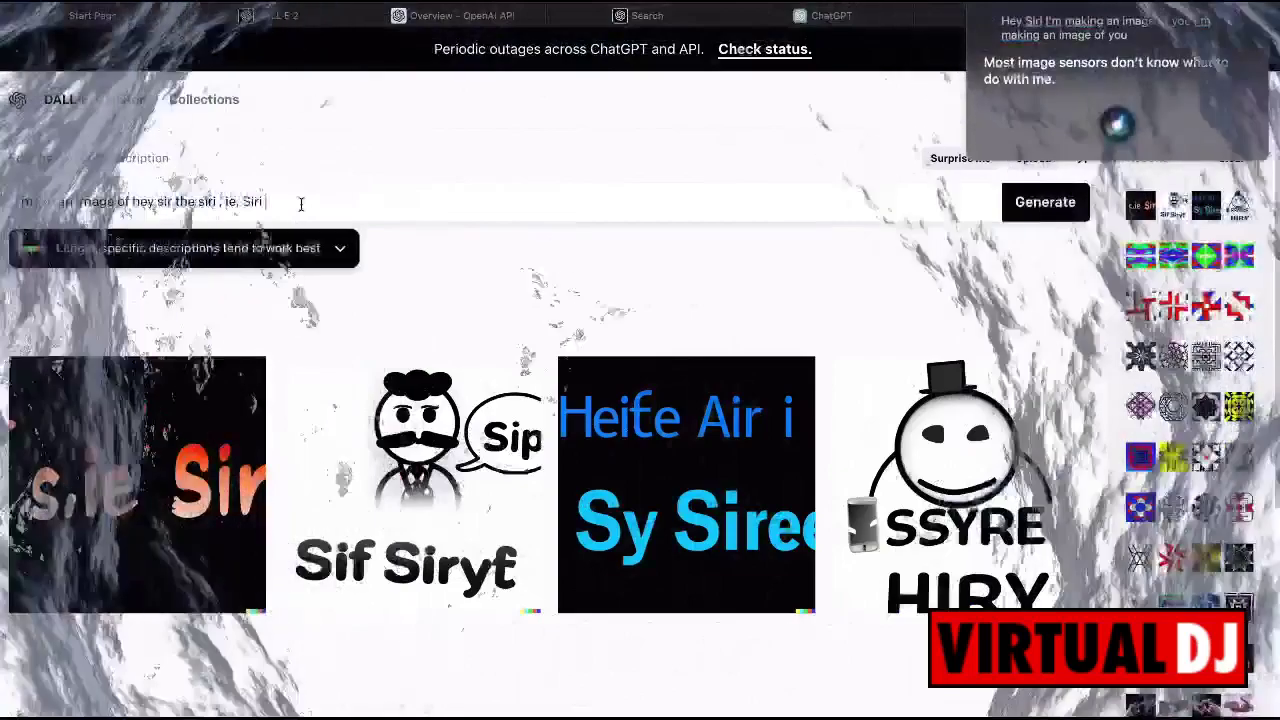
pyautogui.press('BackSpace')
pyautogui.press('BackSpace')
pyautogui.press('BackSpace')
pyautogui.press('BackSpace')
pyautogui.press('BackSpace')
pyautogui.press('BackSpace')
pyautogui.press('BackSpace')
pyautogui.press('BackSpace')
pyautogui.press('BackSpace')
pyautogui.press('BackSpace')
pyautogui.press('BackSpace')
pyautogui.press('BackSpace')
pyautogui.press('BackSpace')
pyautogui.press('BackSpace')
pyautogui.press('BackSpace')
pyautogui.press('BackSpace')
pyautogui.press('BackSpace')
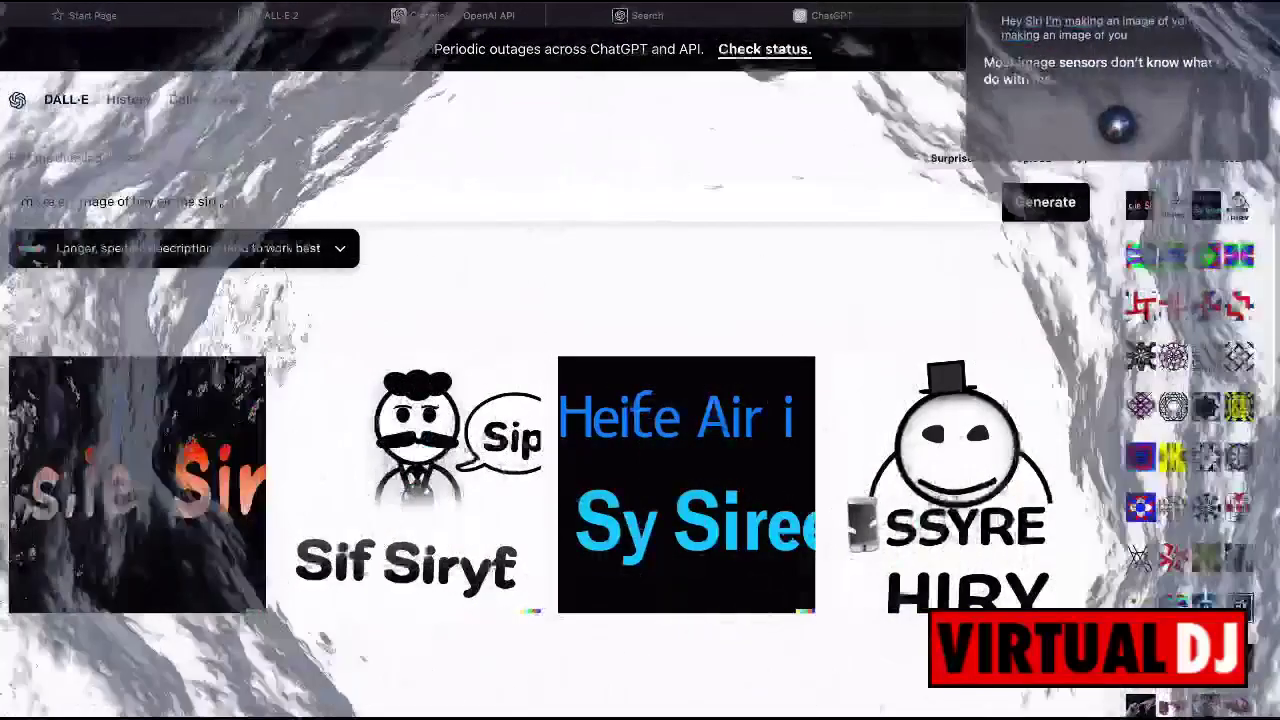
pyautogui.press('BackSpace')
pyautogui.press('BackSpace')
pyautogui.press('BackSpace')
pyautogui.press('BackSpace')
pyautogui.press('BackSpace')
pyautogui.press('BackSpace')
pyautogui.press('BackSpace')
pyautogui.press('BackSpace')
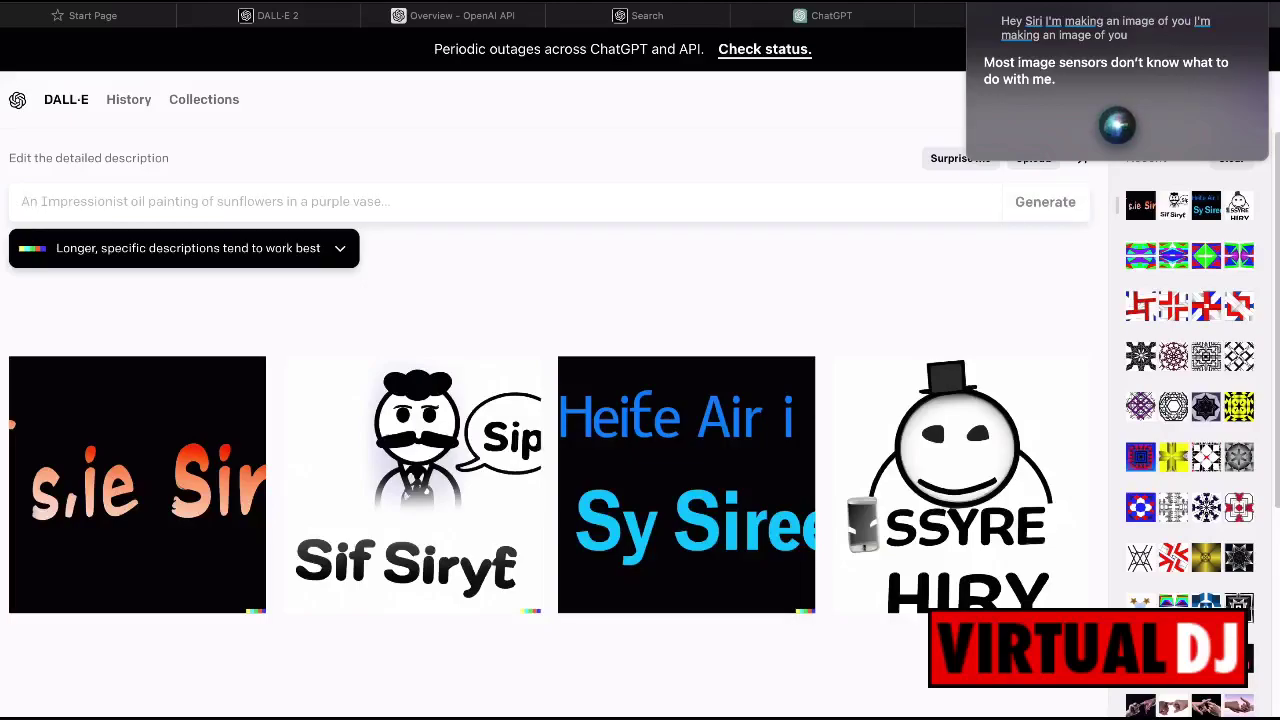
pyautogui.write('make a')
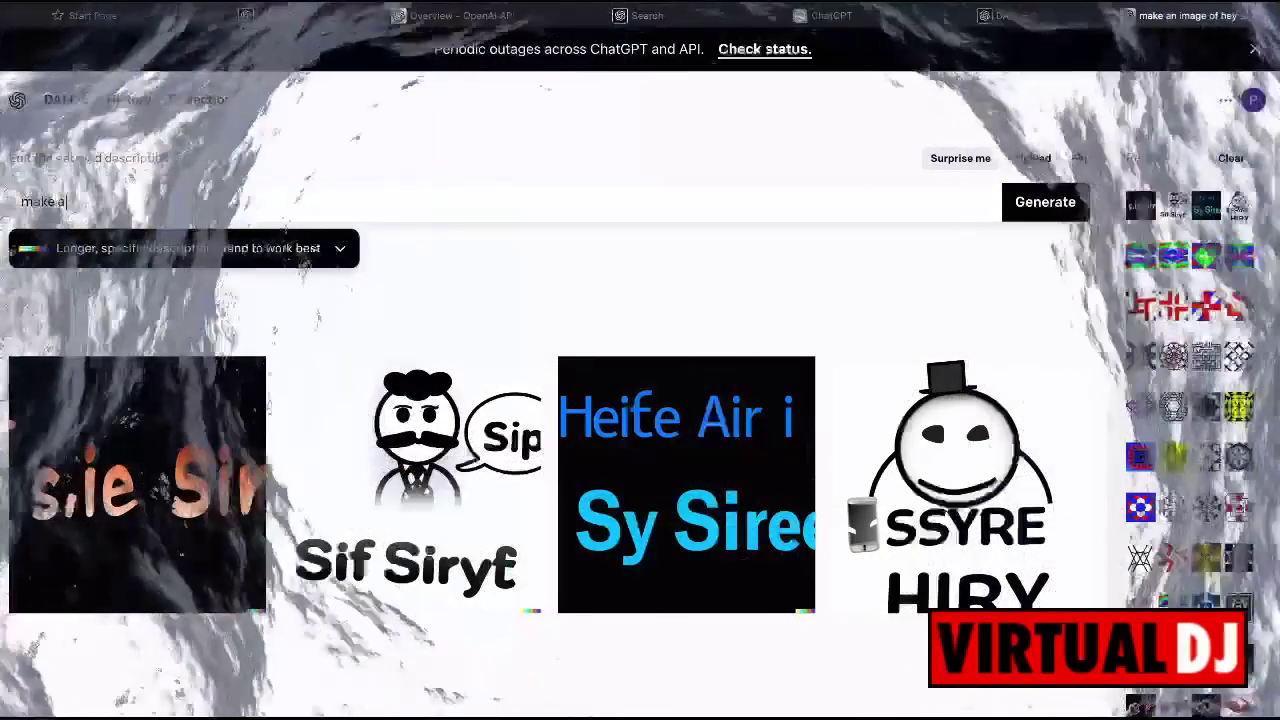
pyautogui.write('n imag')
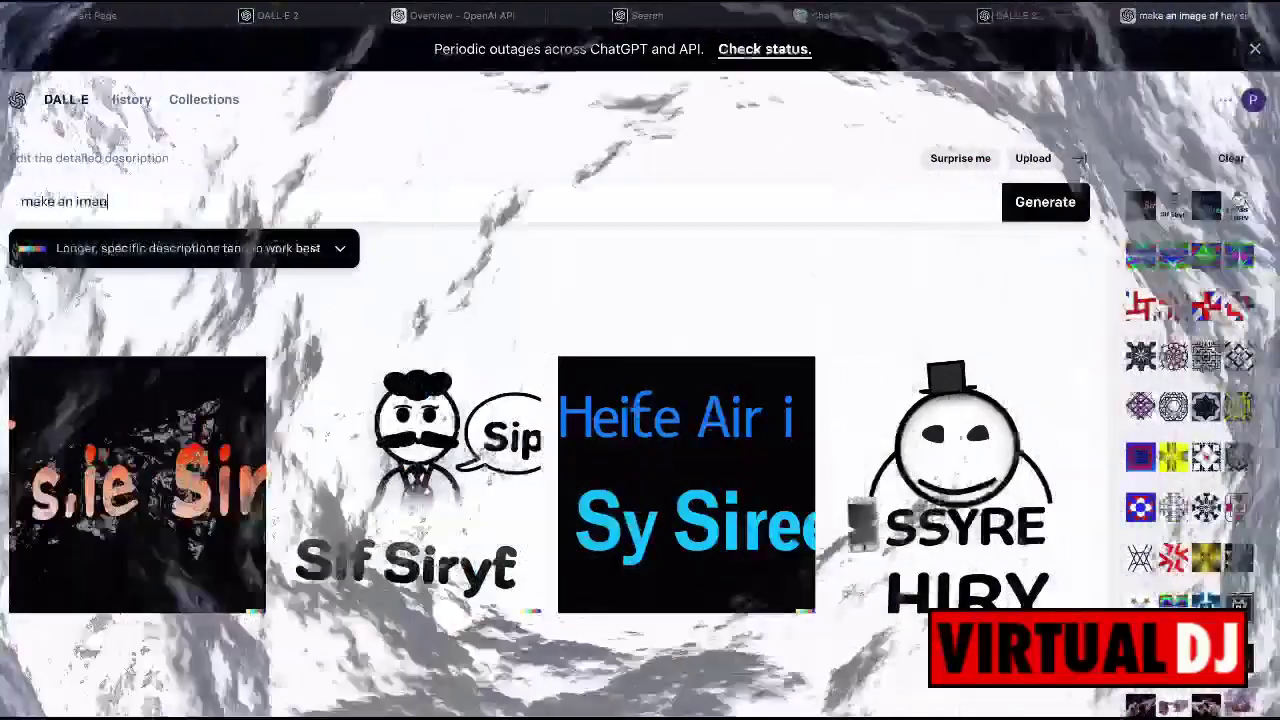
pyautogui.write('e of t')
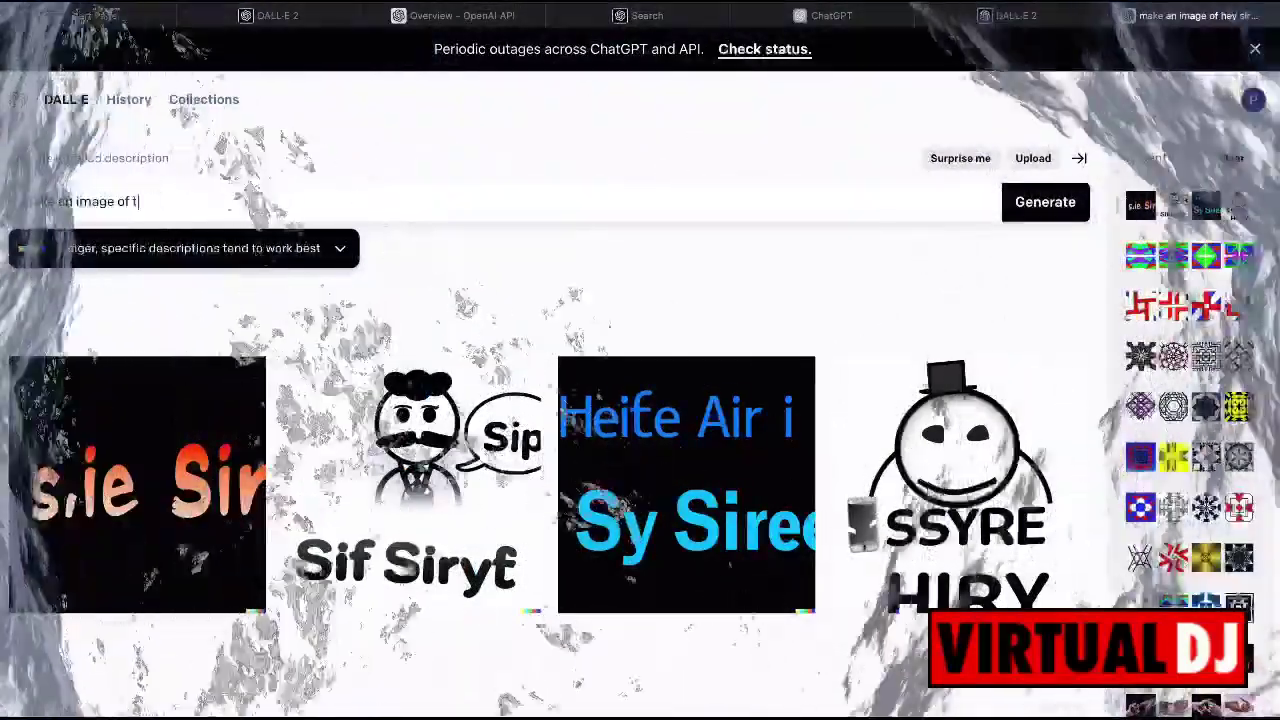
pyautogui.write('he')
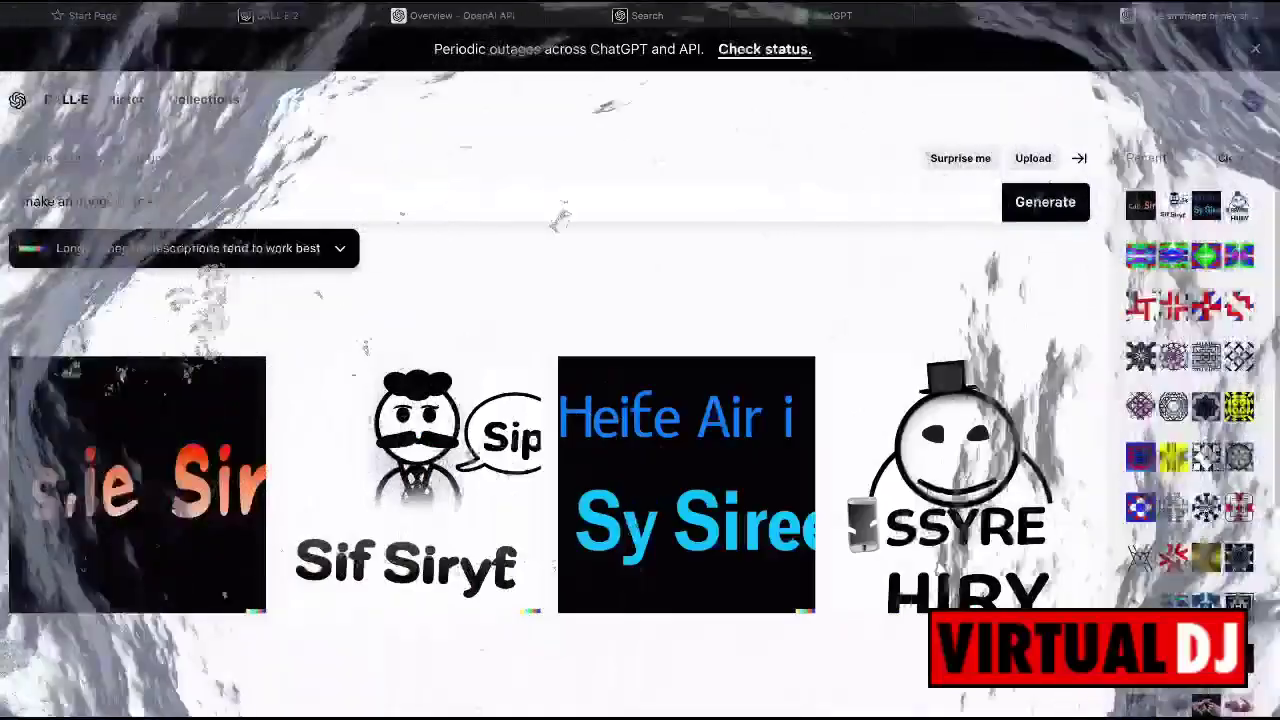
pyautogui.write(' v')
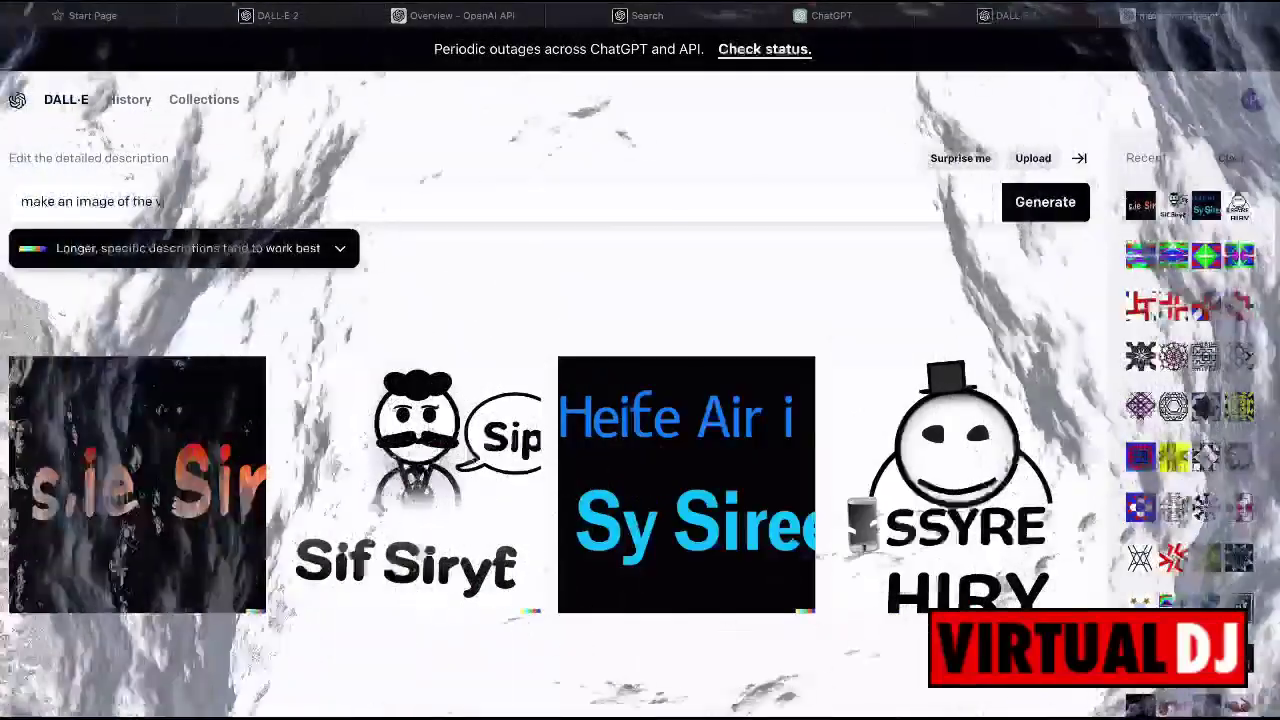
pyautogui.write('oice')
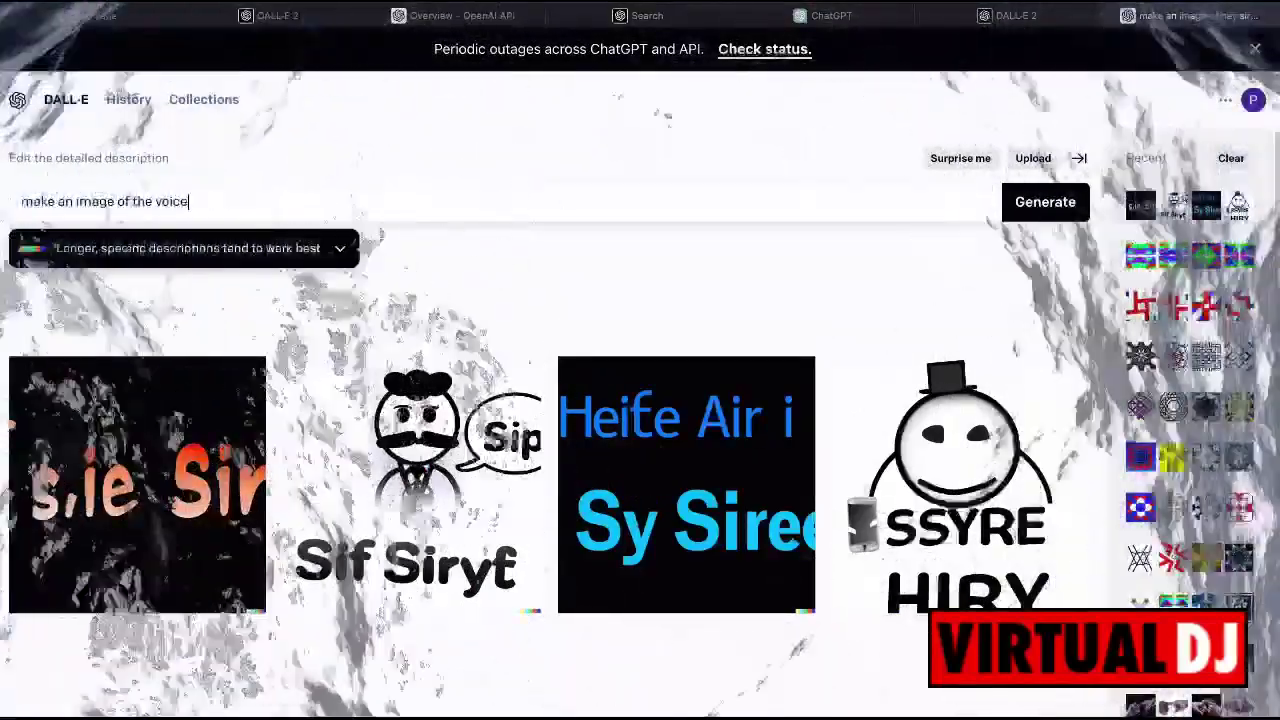
pyautogui.write(' o')
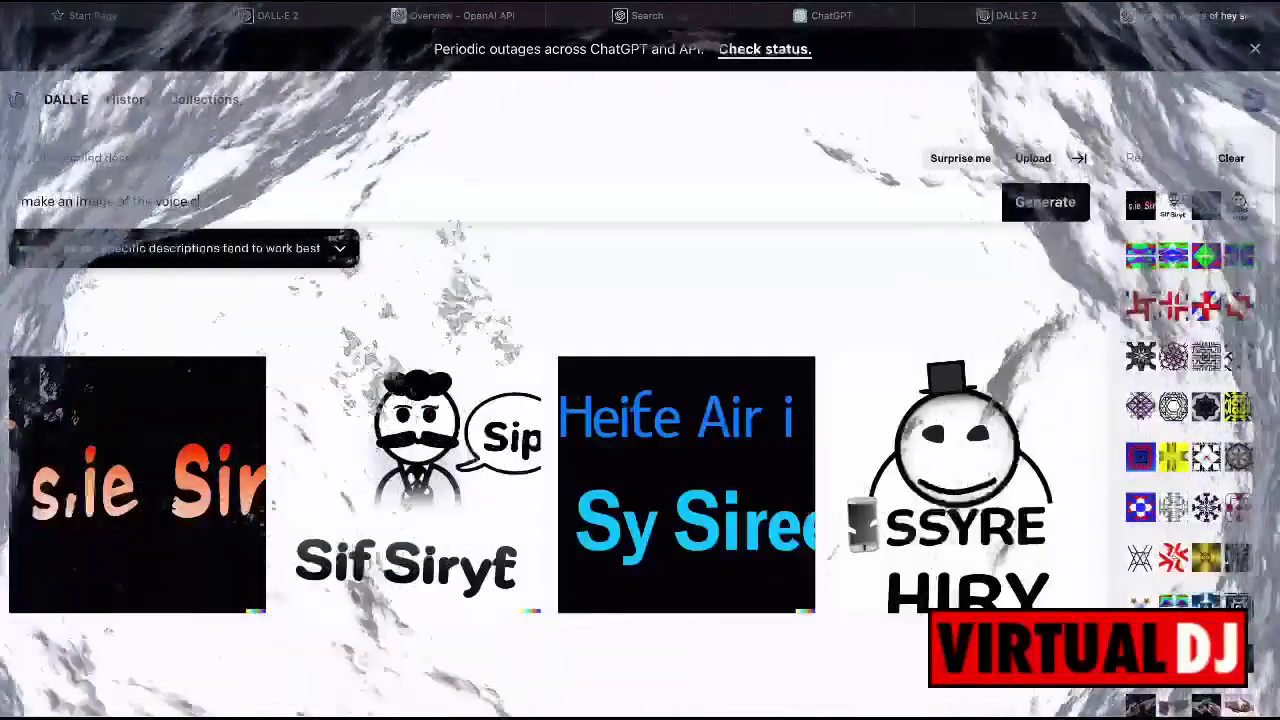
pyautogui.write('omma')
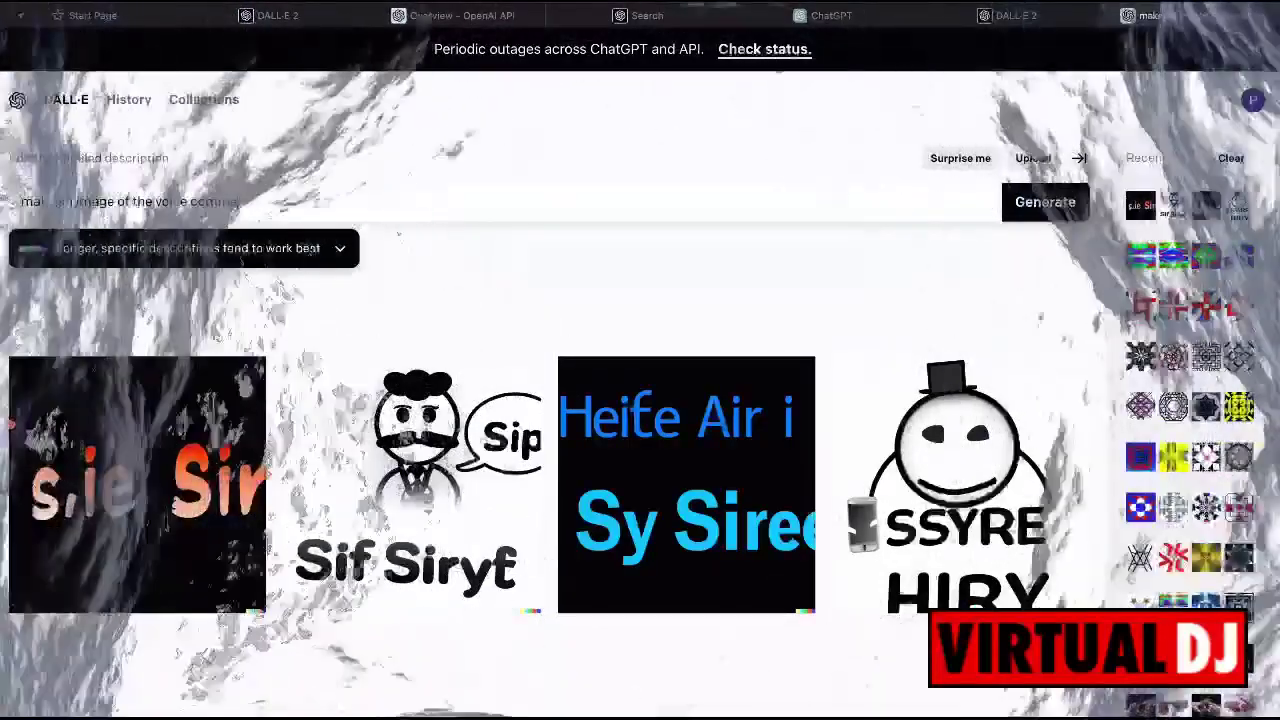
pyautogui.write('nd fu')
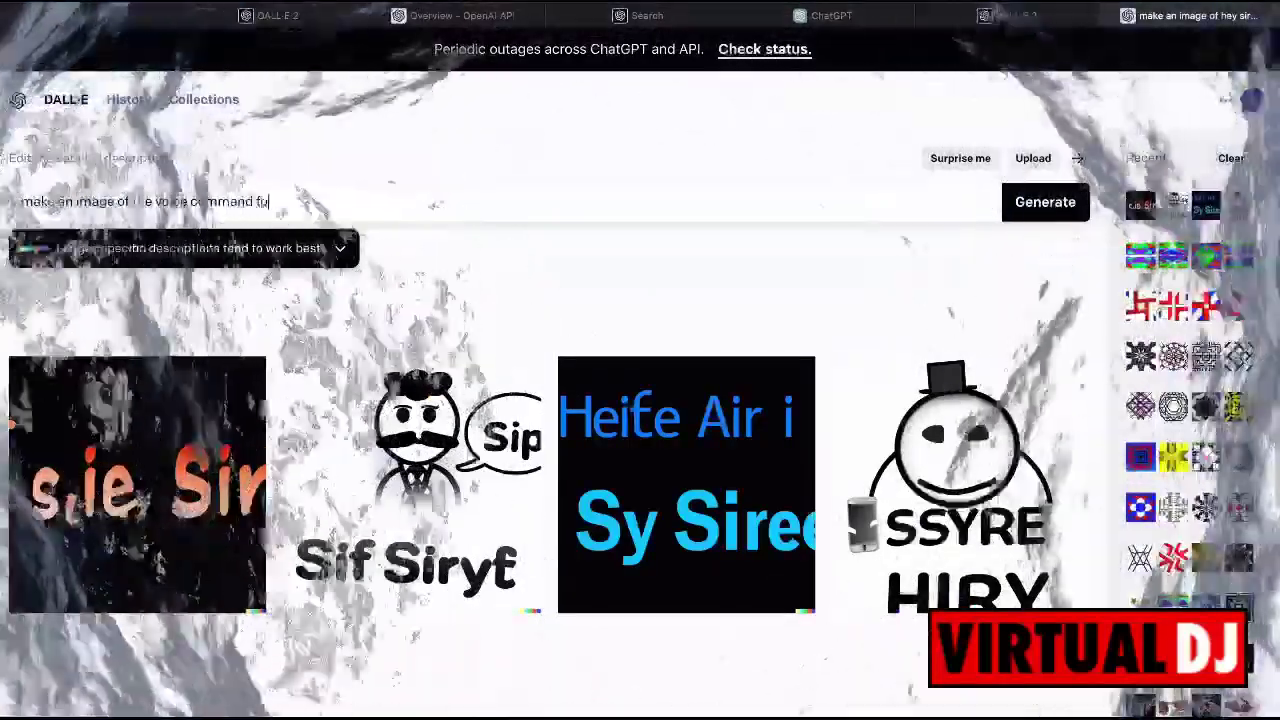
pyautogui.press('BackSpace')
pyautogui.write('or apple')
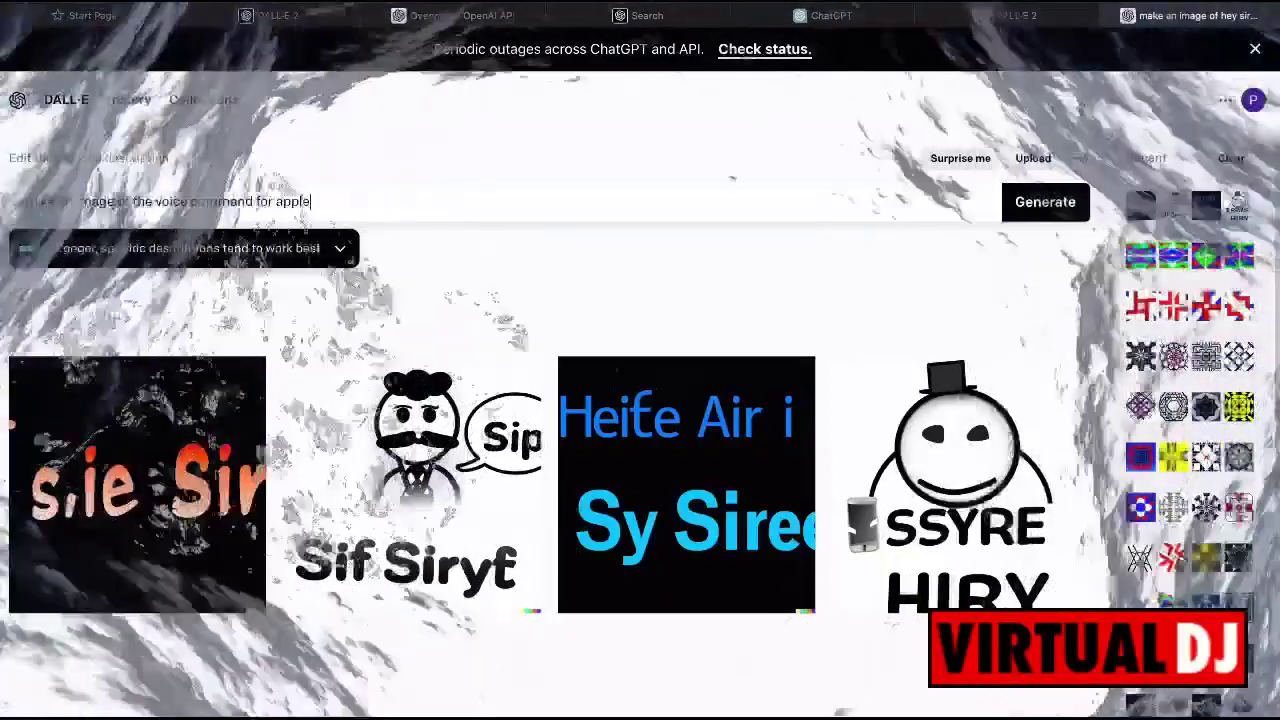
pyautogui.write(' siri')
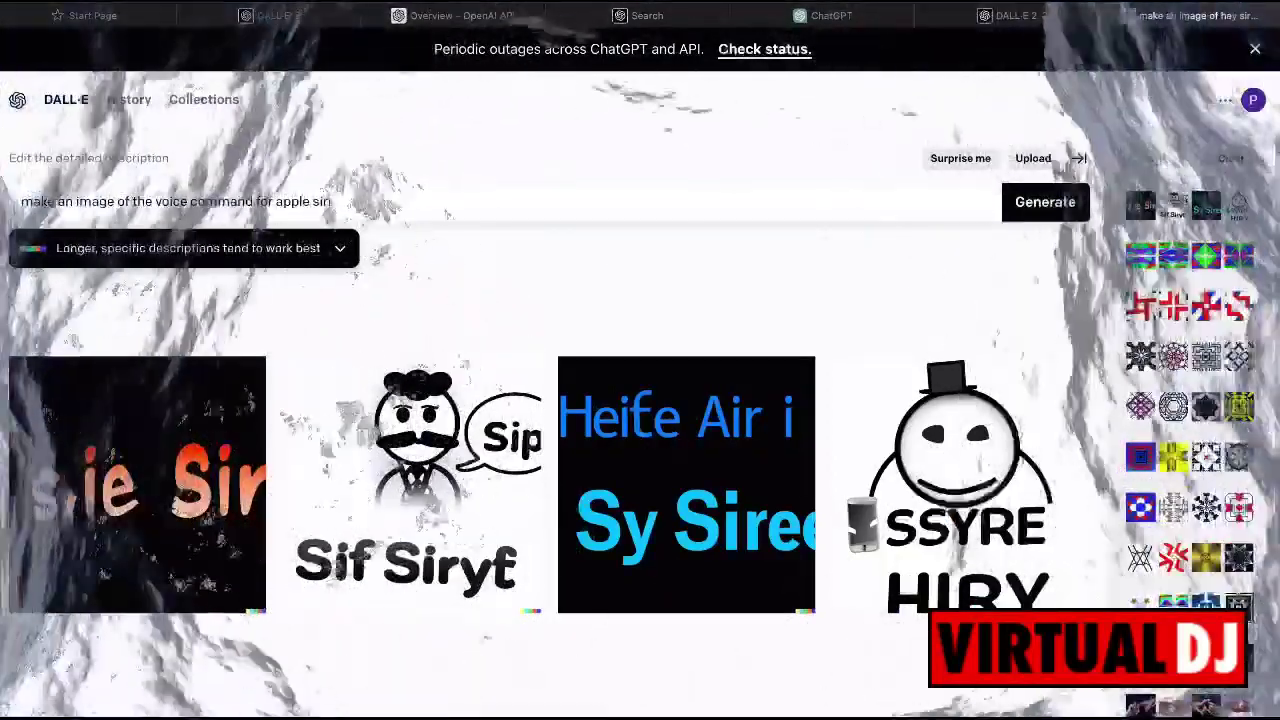
pyautogui.press('Return')
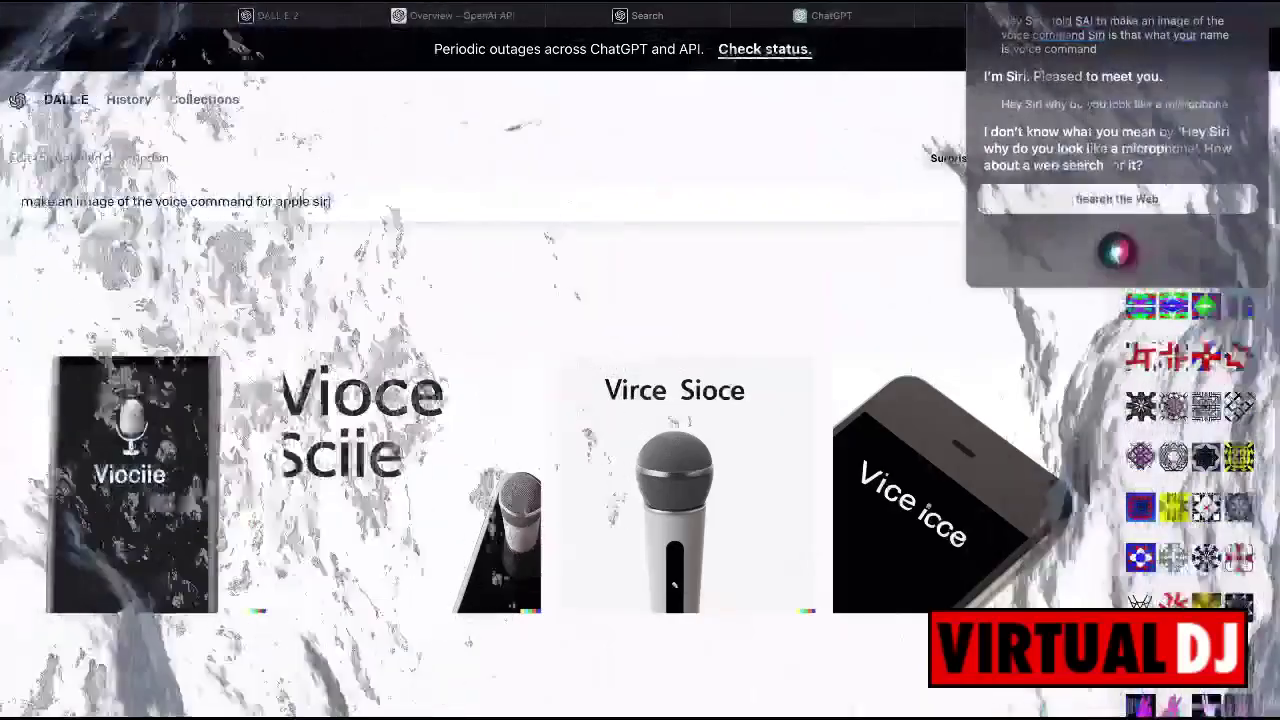
# Replace the description with "siri" and generate a new set of images.
pyautogui.tripleClick(351, 211)
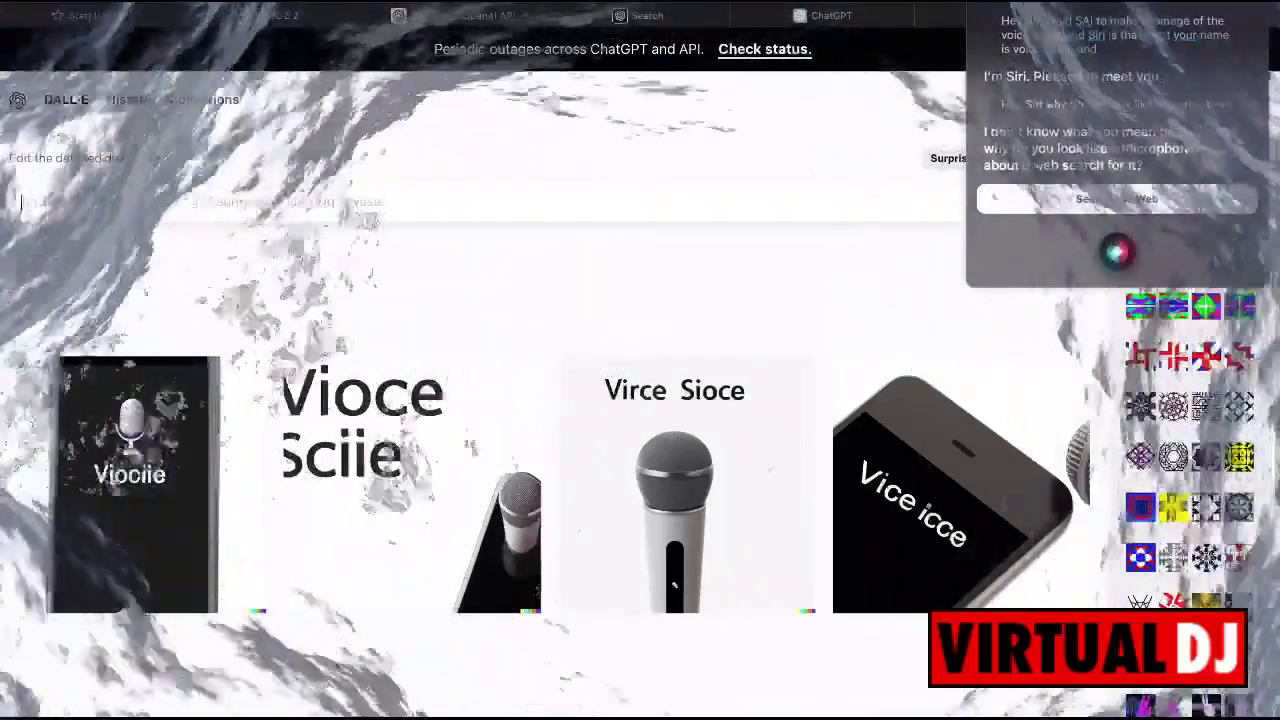
pyautogui.write('siri')
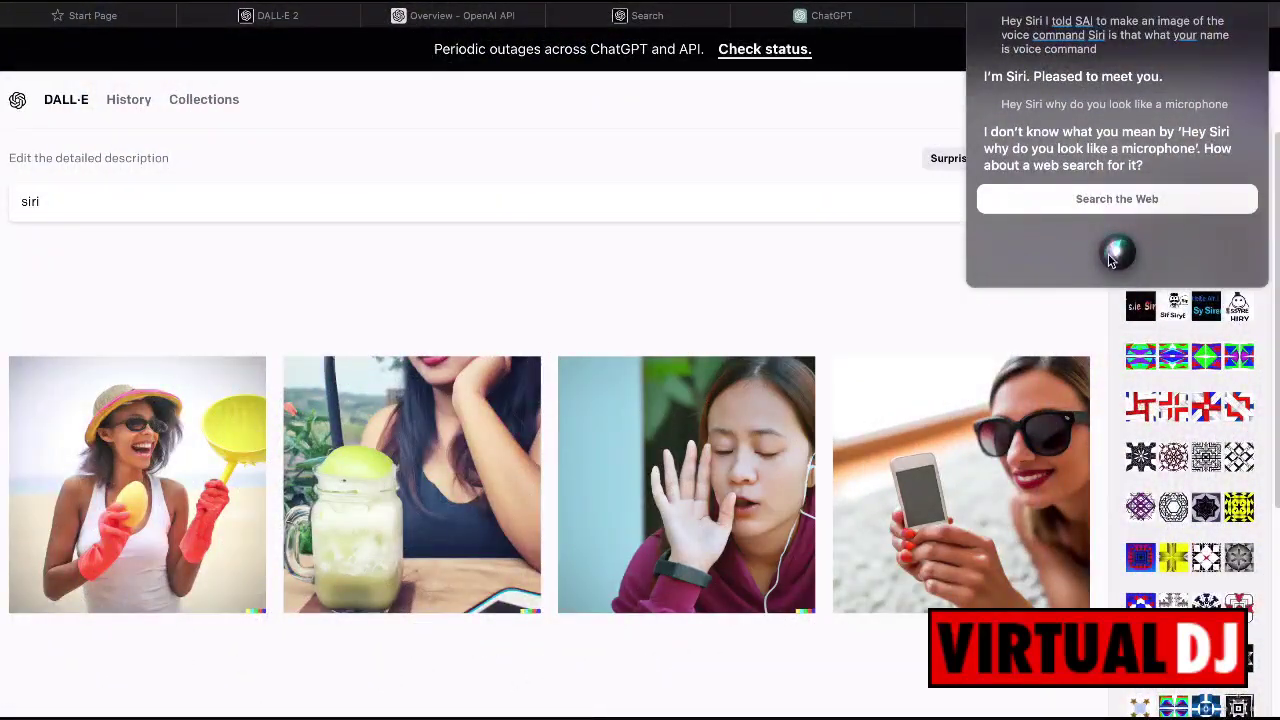
# View the generated beach picture of the woman in red gloves enlarged, followed by the picture with the green drink in a jar.
pyautogui.click(191, 448)
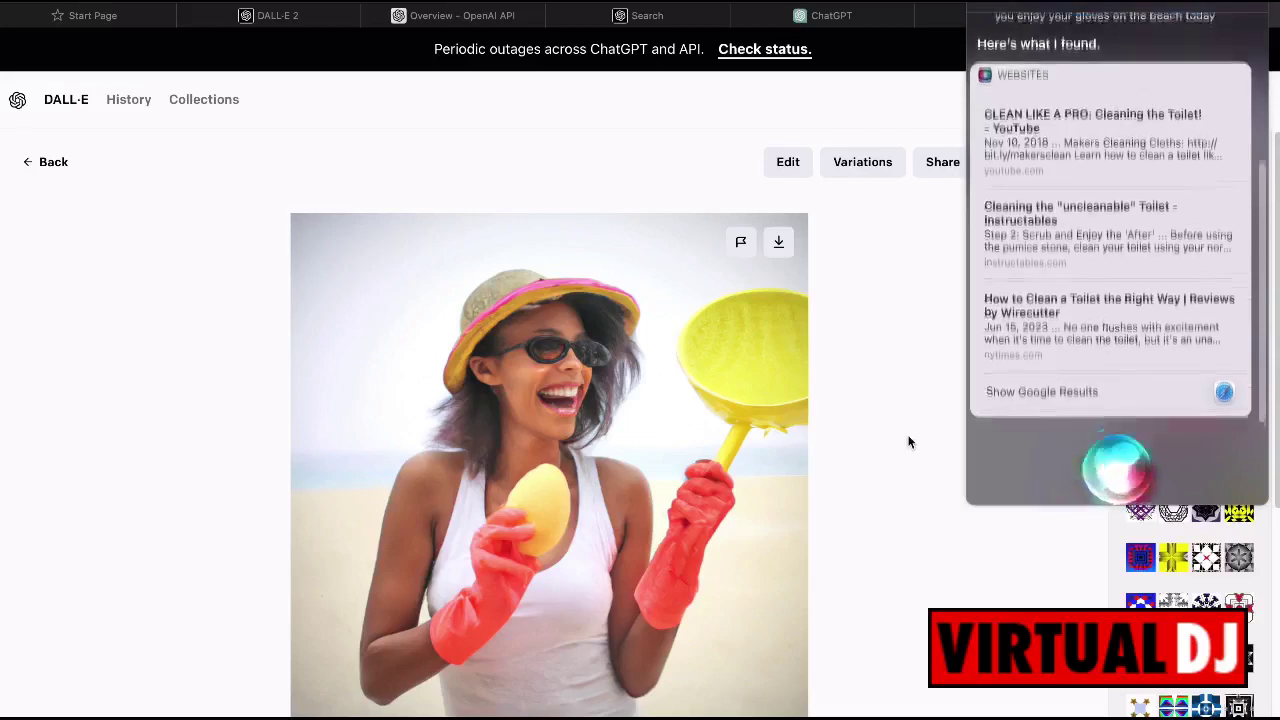
pyautogui.click(50, 168)
pyautogui.click(444, 436)
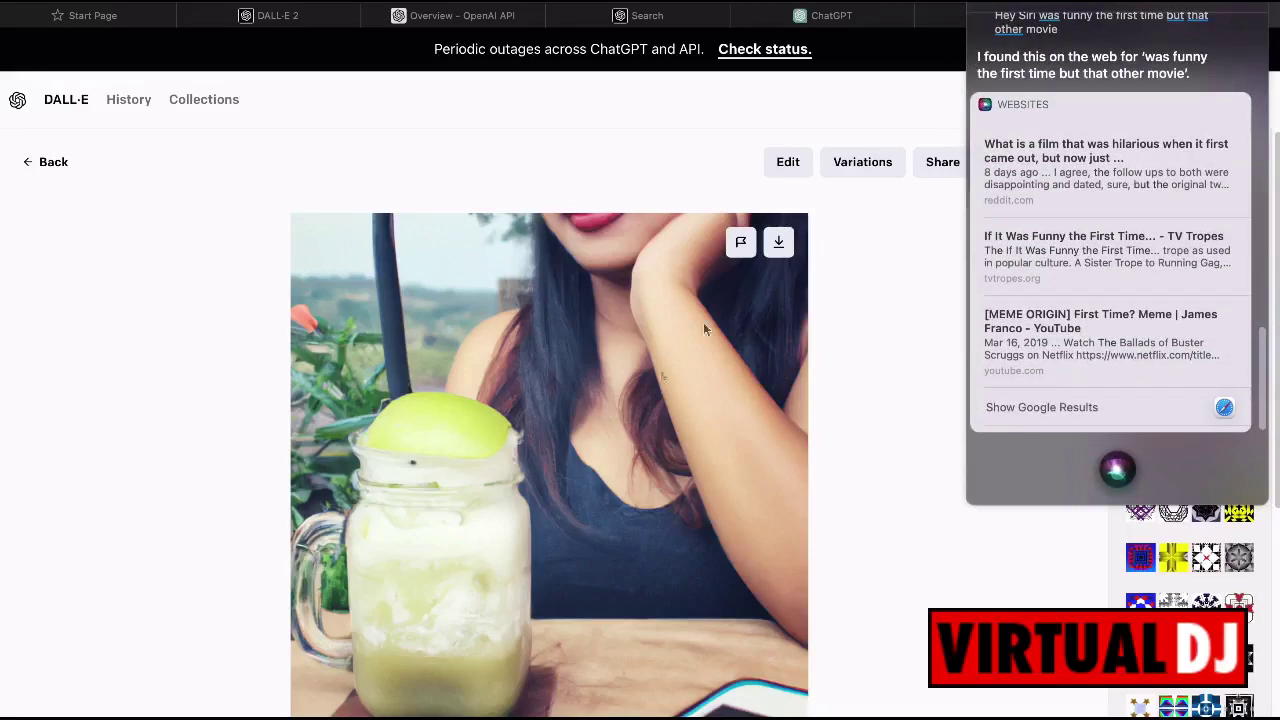
# Switch to the YouTube video "We Don't Know Why Space is Bad for Our Eyes", skip ahead to about 0:42 and watch it full screen.
pyautogui.click(1063, 157)
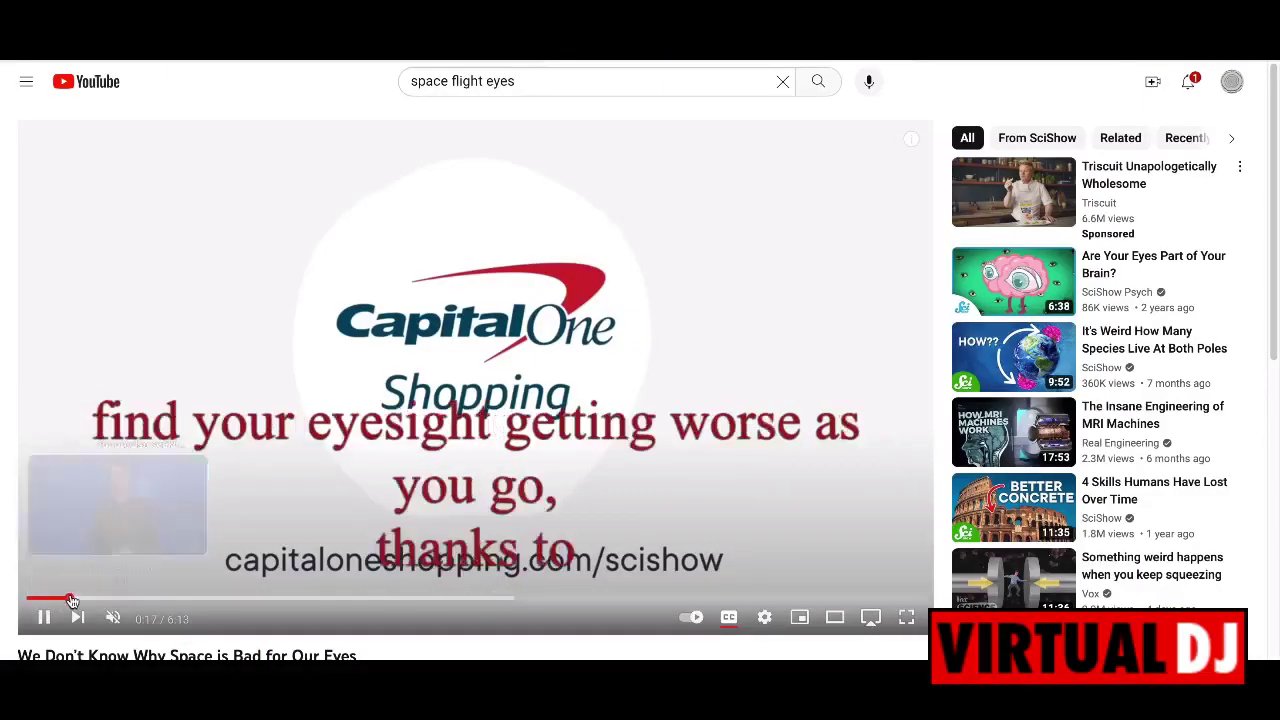
pyautogui.moveTo(70, 601); pyautogui.dragTo(150, 599)
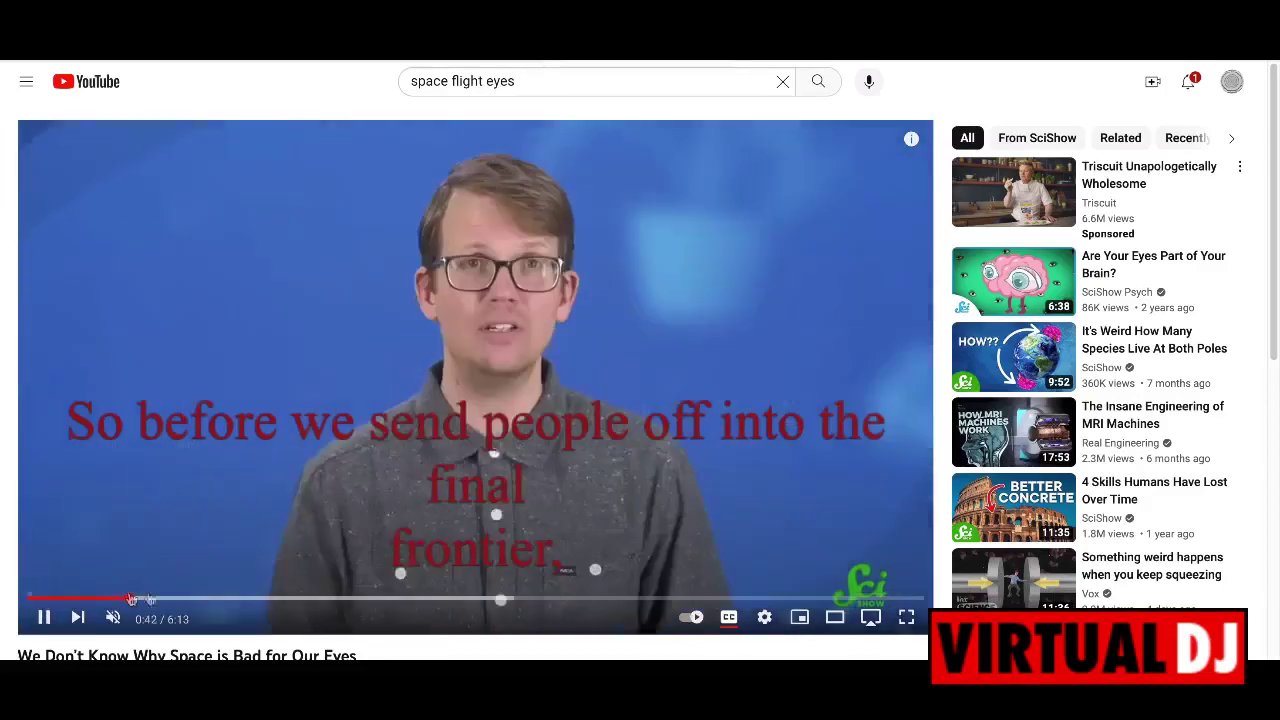
pyautogui.click(907, 619)
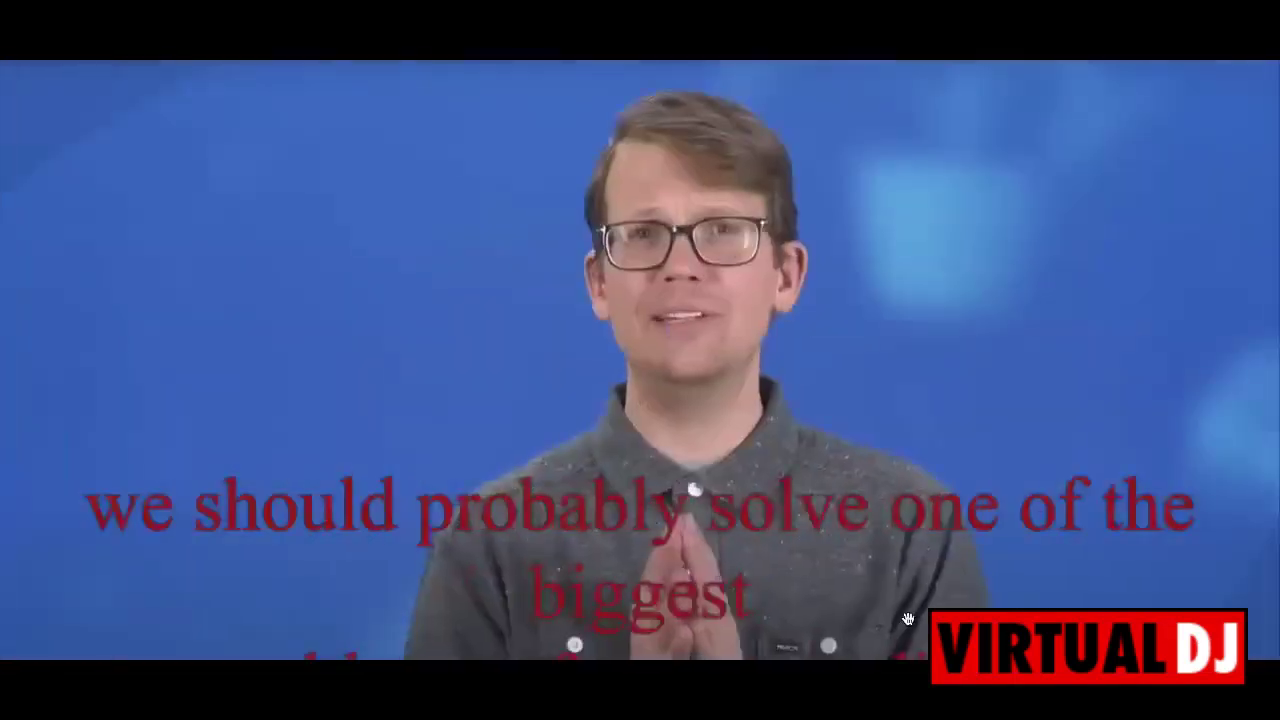